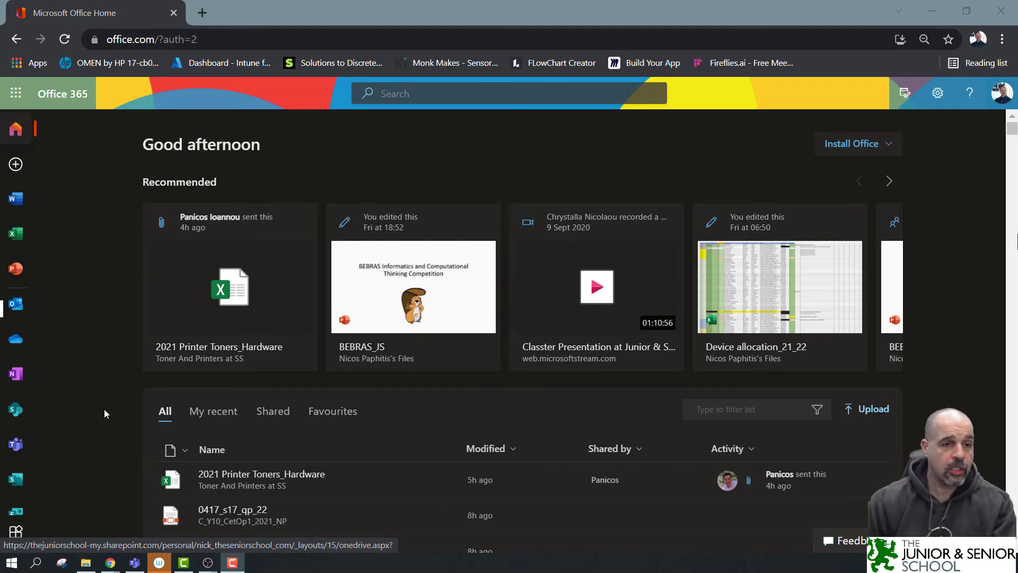
# Open OneDrive from the Office 365 home page
pyautogui.scroll(-4, 34, 239)
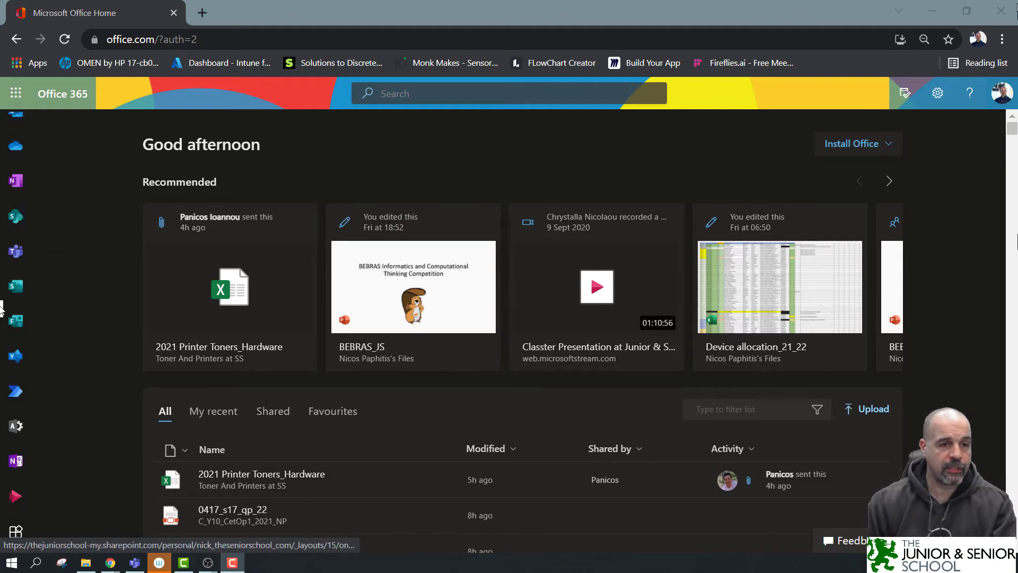
pyautogui.scroll(4, 35, 387)
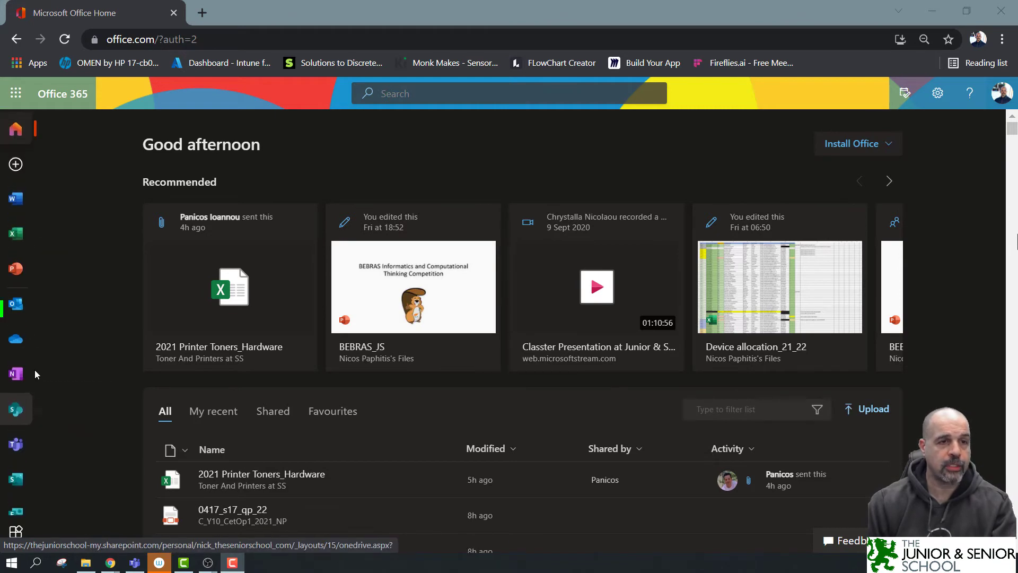
pyautogui.click(16, 342)
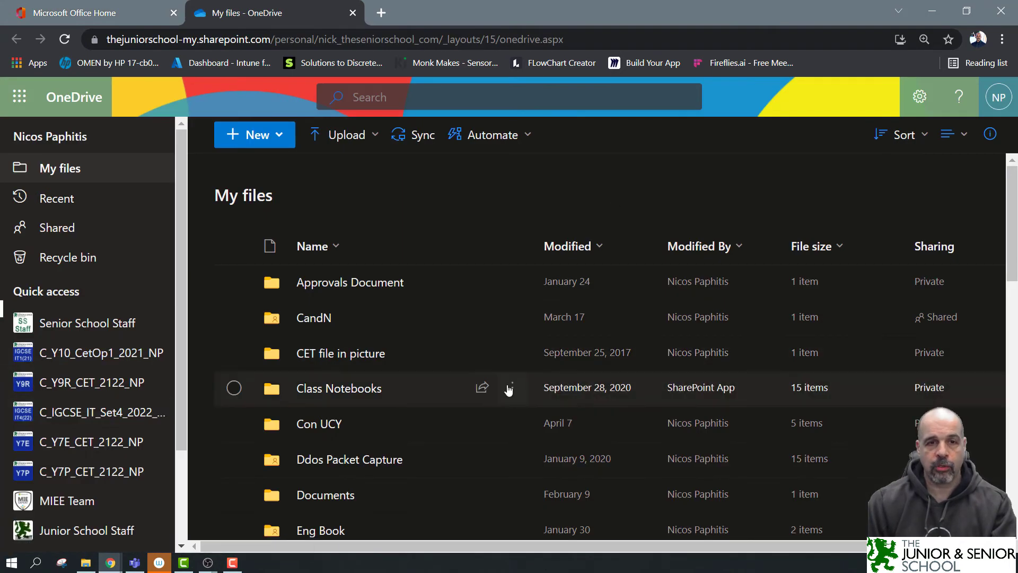
# Create a new folder named "Y11 Stu Files" in My files
pyautogui.click(276, 136)
pyautogui.click(263, 168)
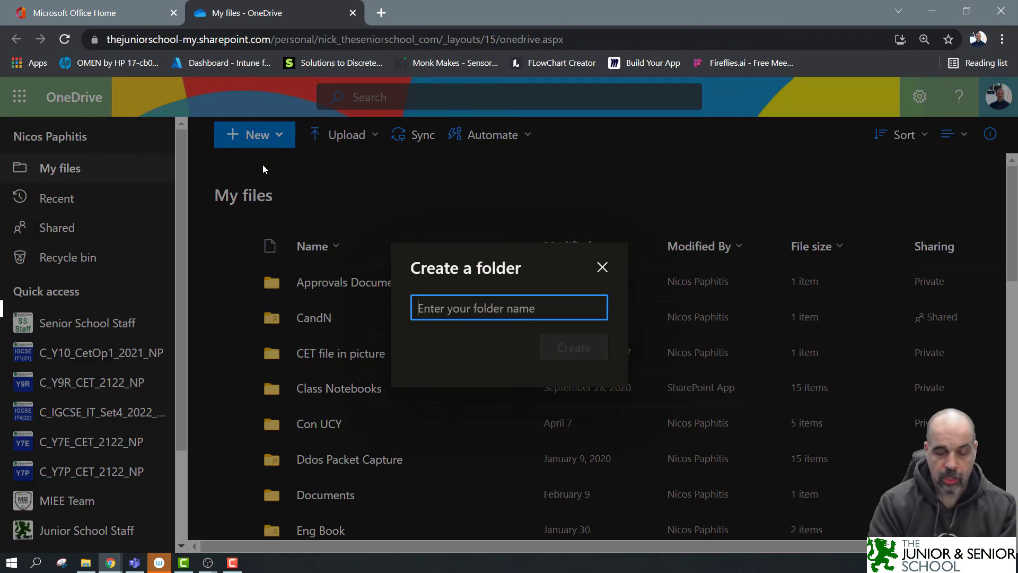
pyautogui.write('Y')
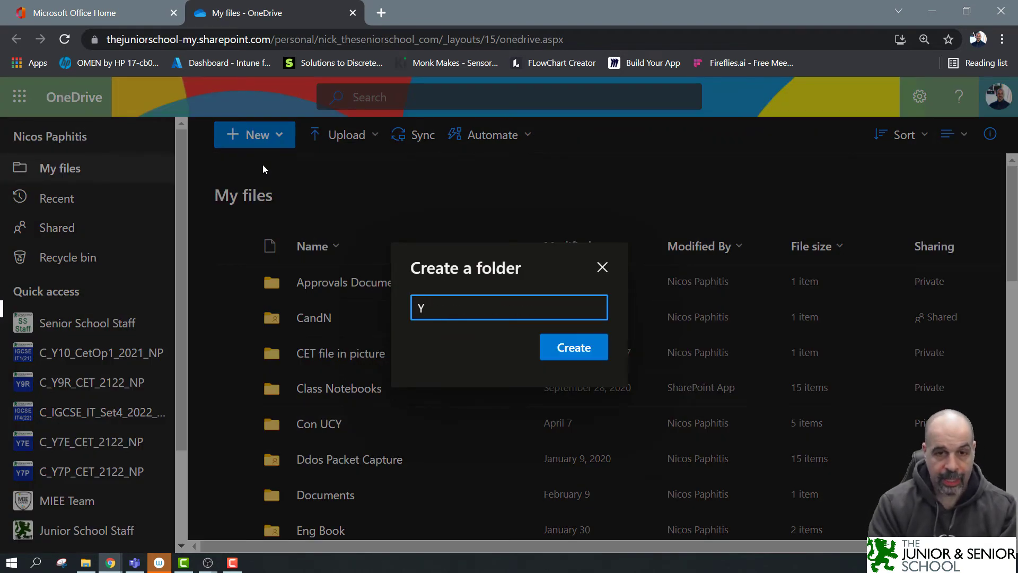
pyautogui.write('11 Stu Files')
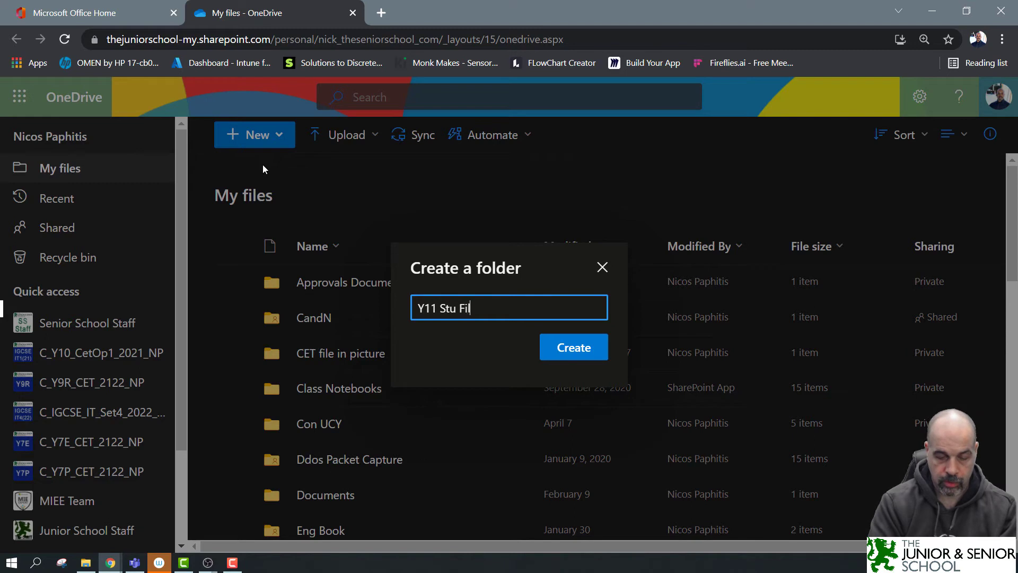
pyautogui.click(587, 345)
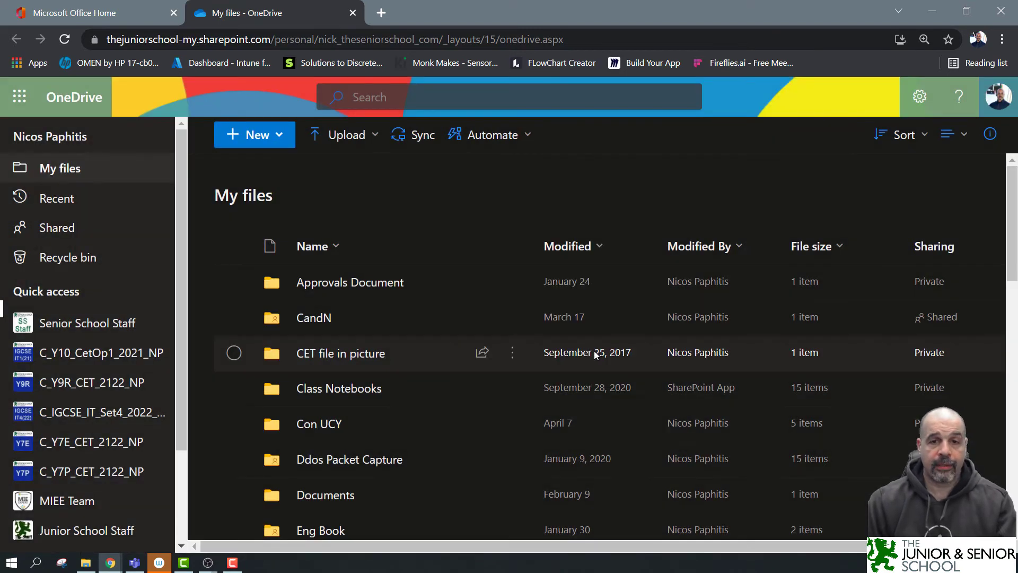
# Create a file request on the Y11 Stu Files folder with the request name "Upload completed papers here"
pyautogui.scroll(-20, 578, 363)
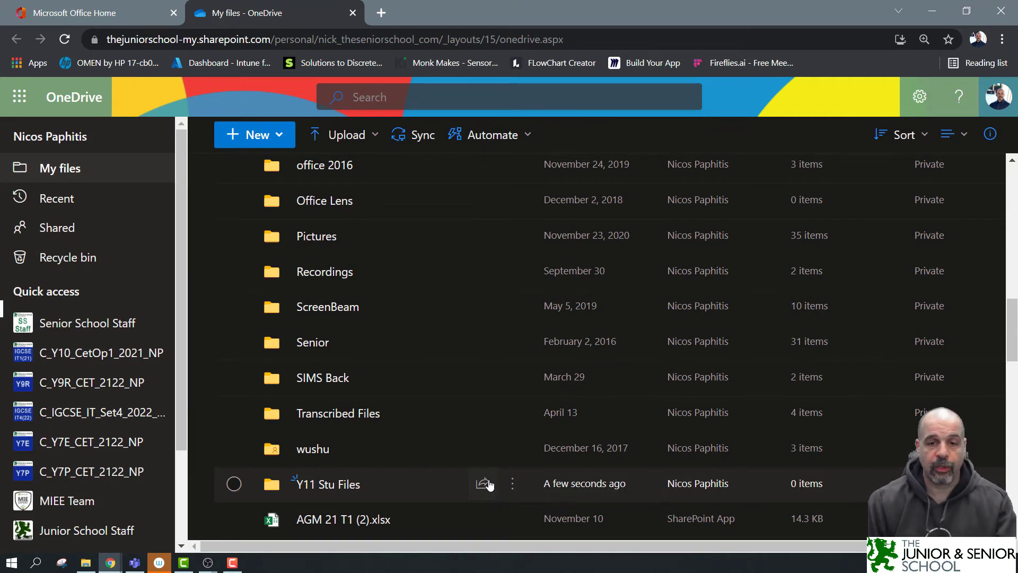
pyautogui.scroll(-2, 489, 477)
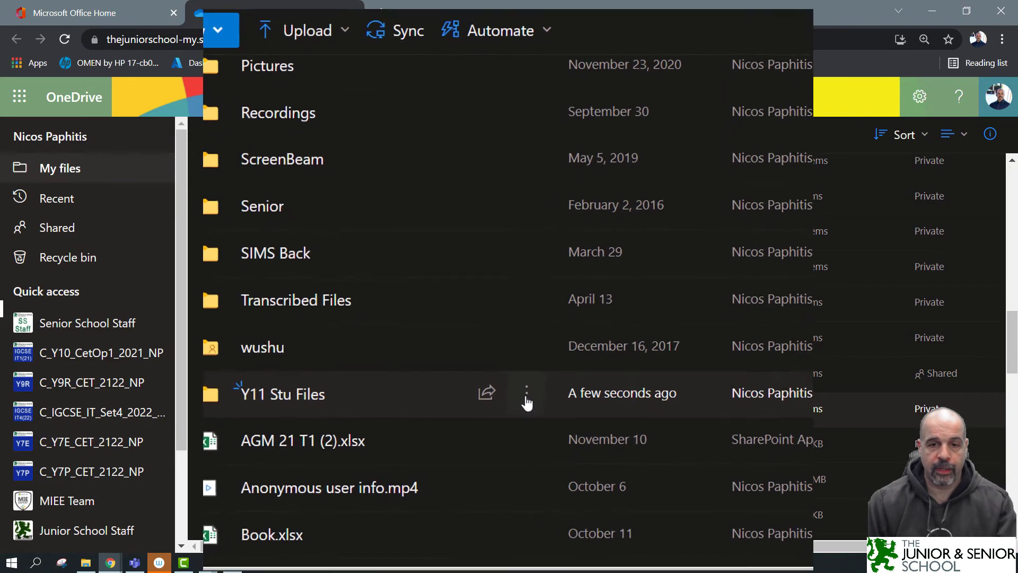
pyautogui.click(514, 409)
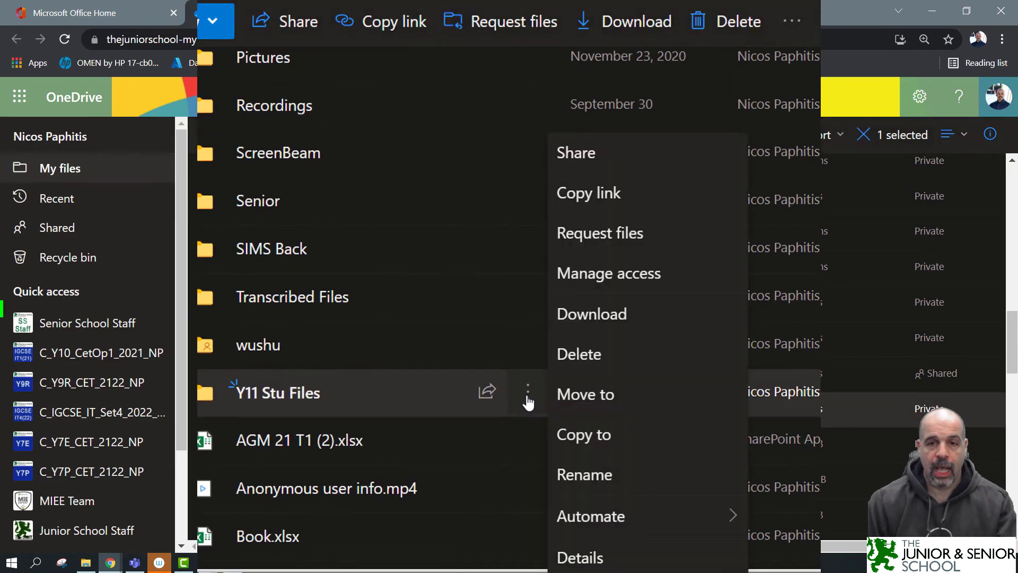
pyautogui.click(638, 243)
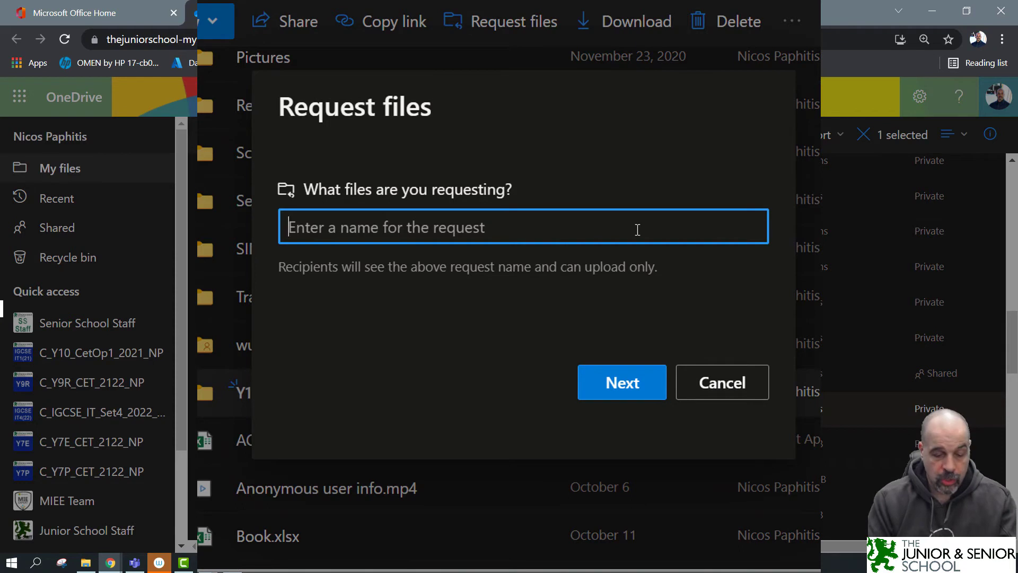
pyautogui.write('Up')
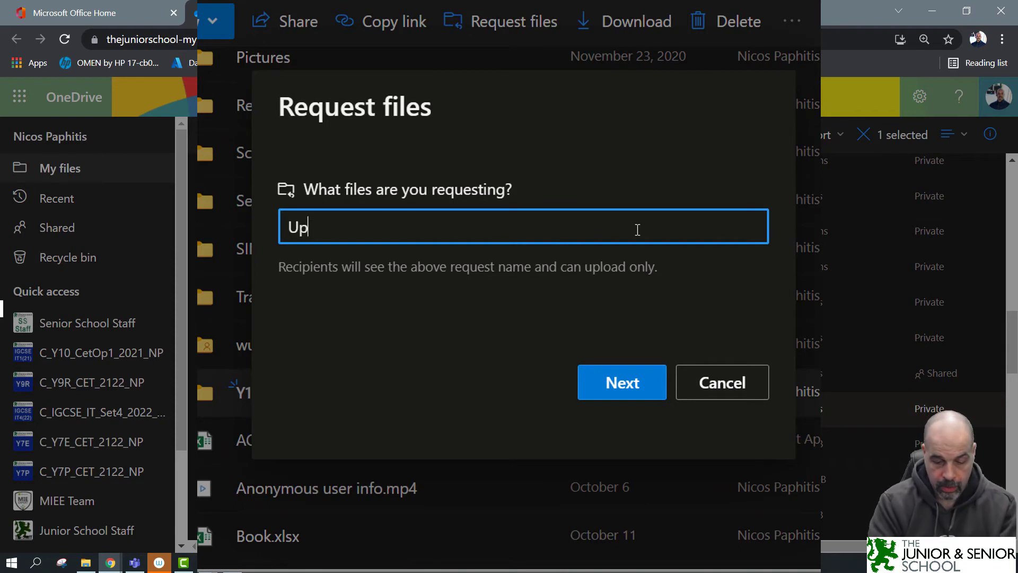
pyautogui.write('load co')
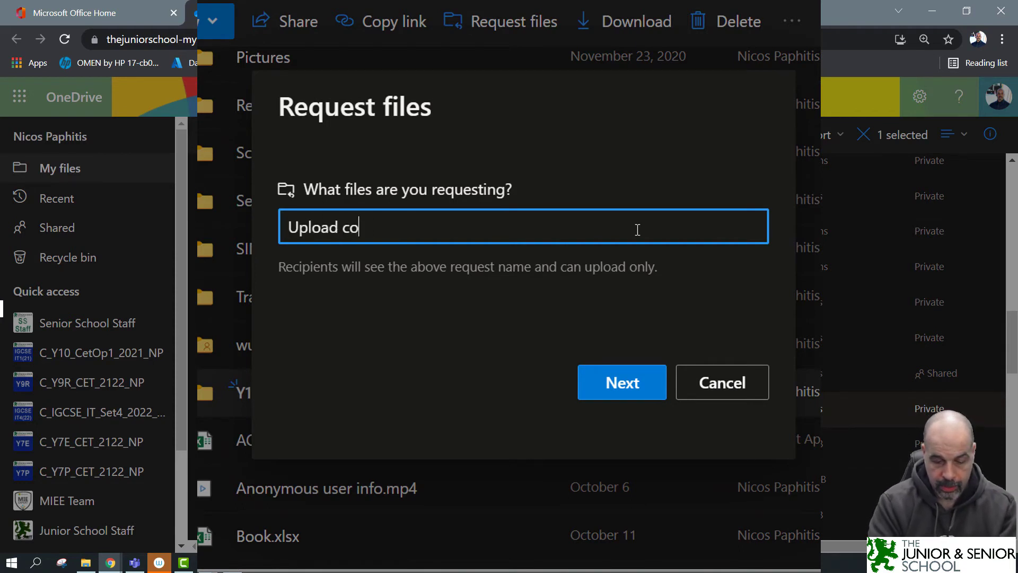
pyautogui.write('mpleted ')
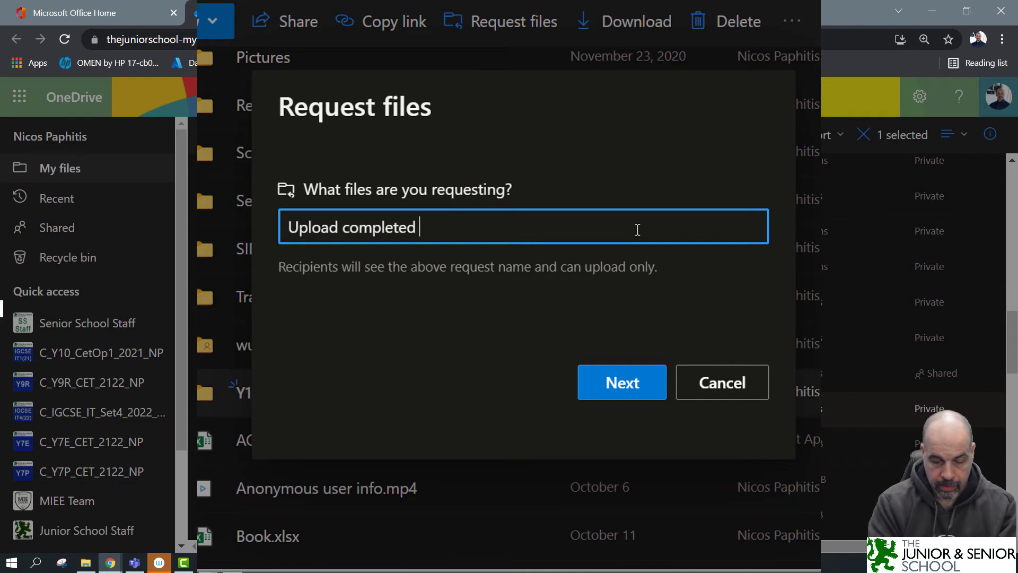
pyautogui.write('papers here')
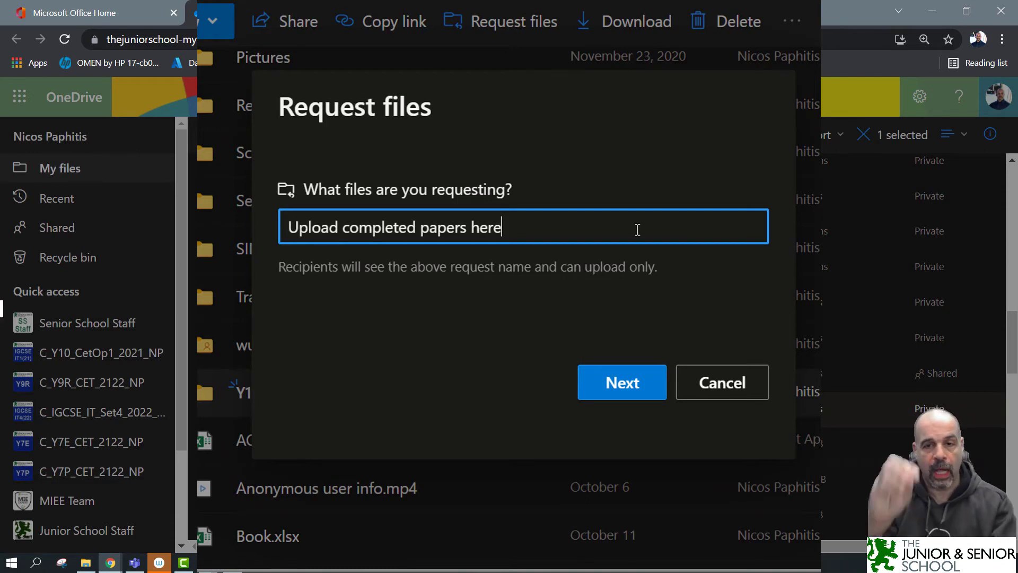
pyautogui.click(611, 386)
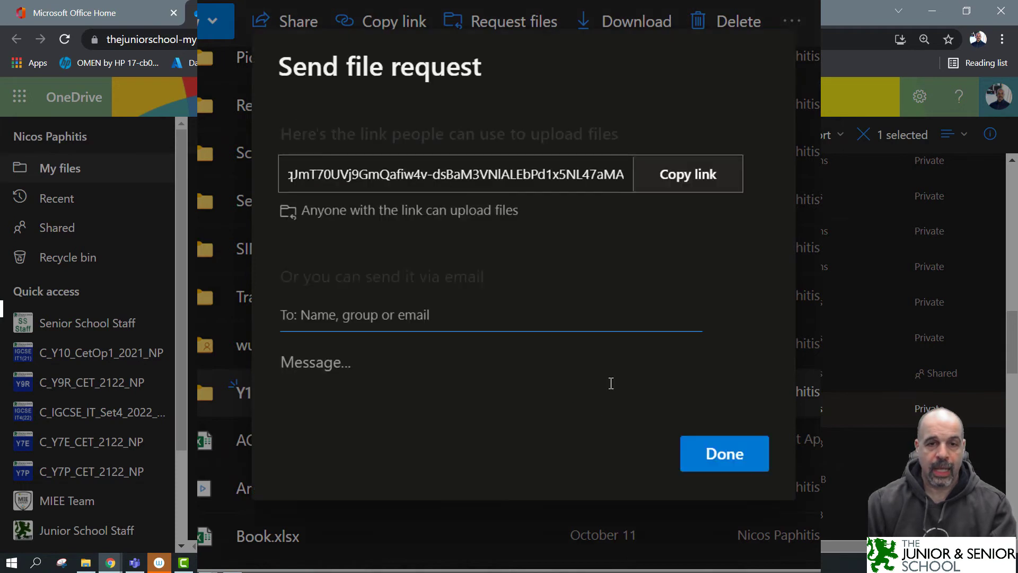
# Copy the upload link and try addressing the file request by e-mail to the C_Y10_CetOp1_2021_NP Members group
pyautogui.click(674, 176)
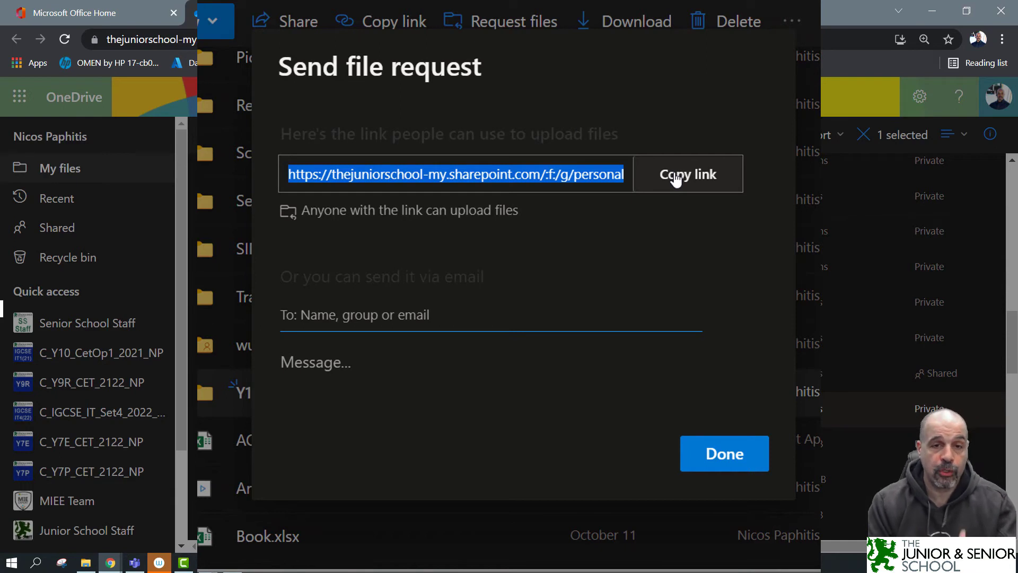
pyautogui.click(455, 321)
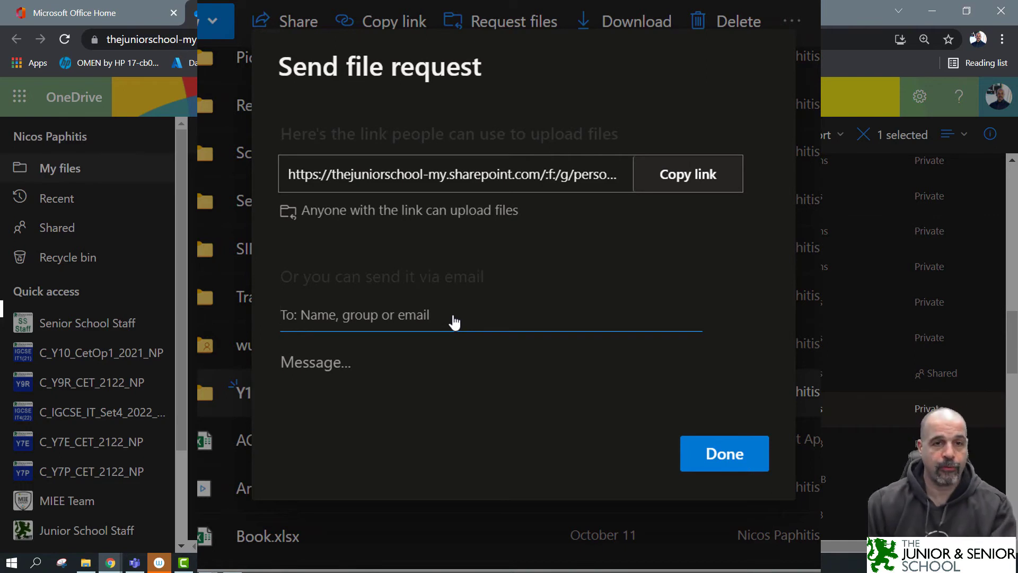
pyautogui.write('c_y10_cetop1_')
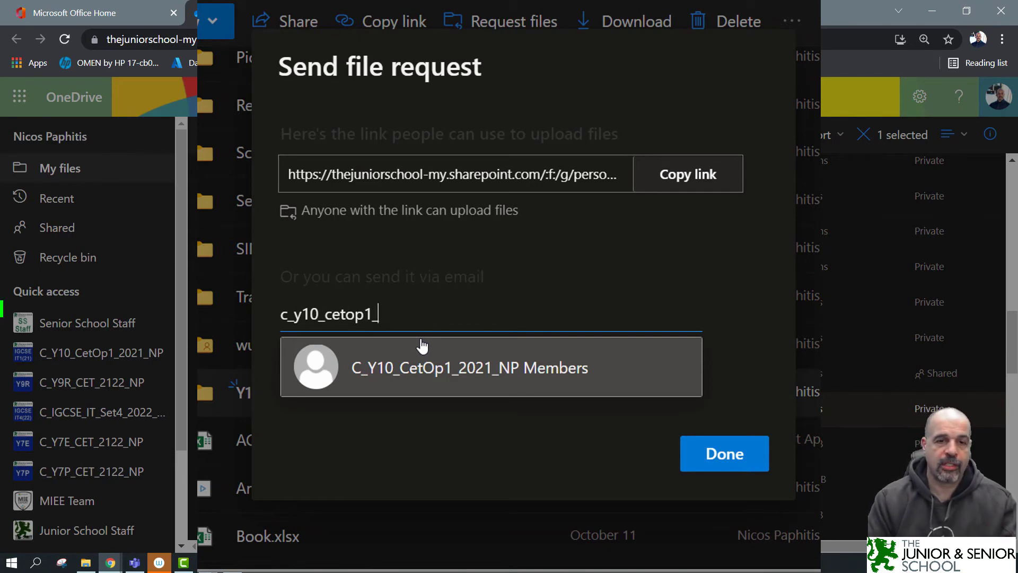
pyautogui.click(474, 383)
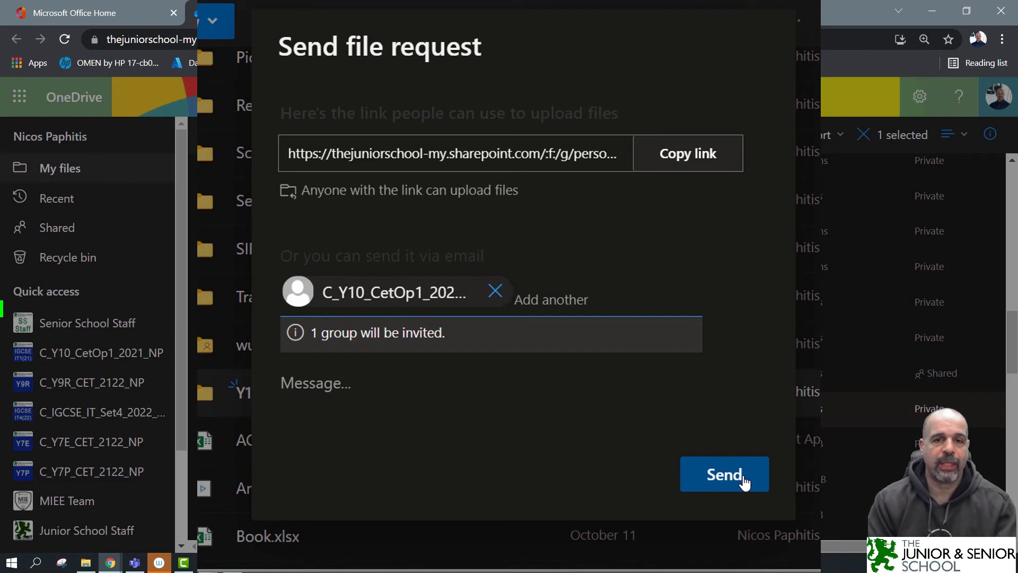
pyautogui.click(744, 482)
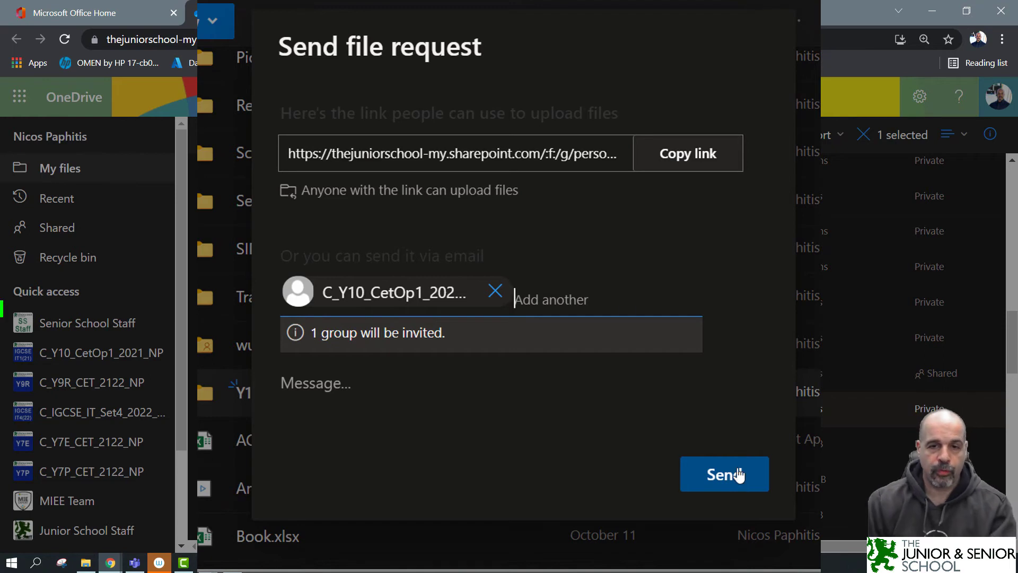
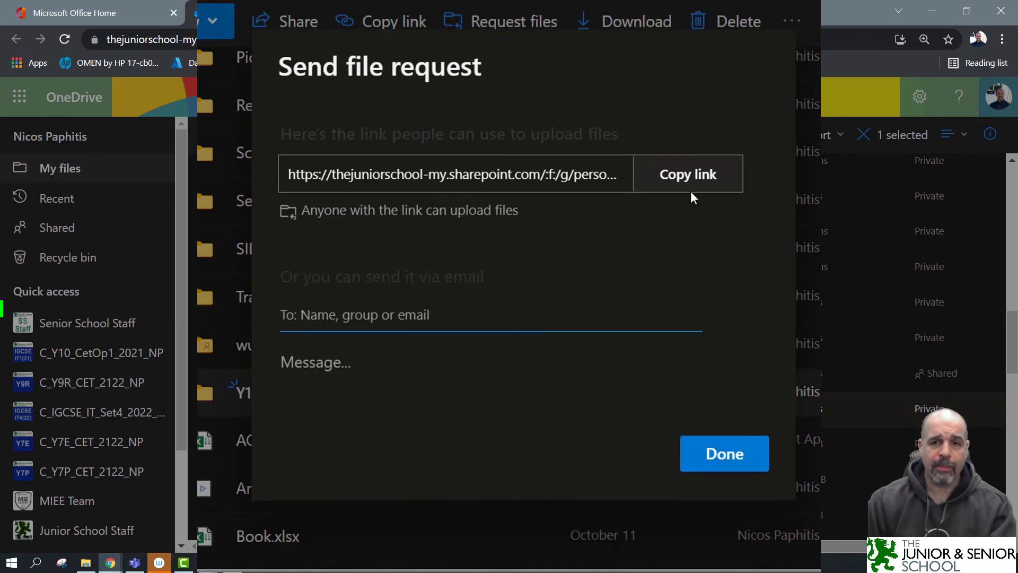
# Copy the file request's upload link and finish the request
pyautogui.click(706, 184)
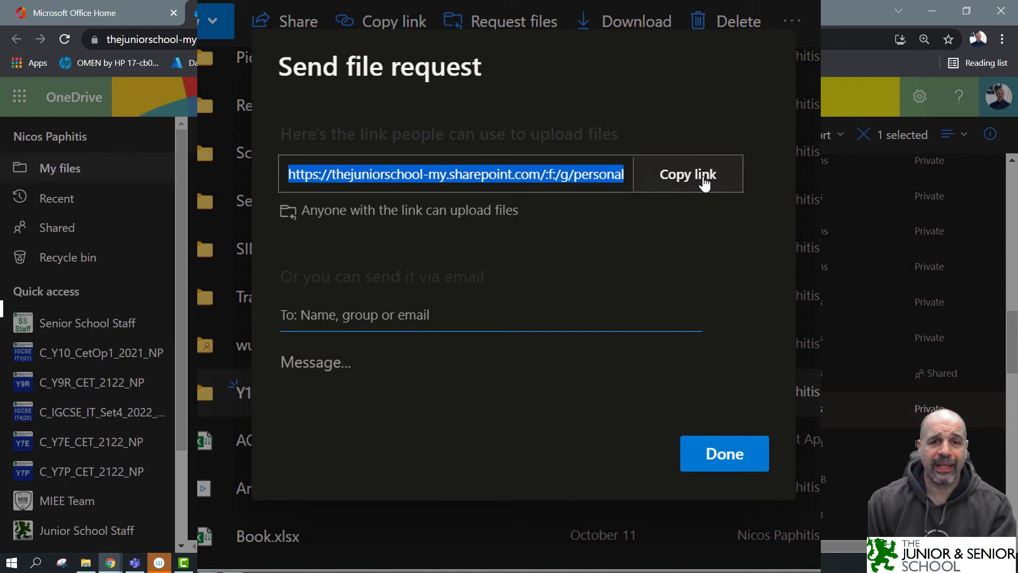
pyautogui.click(729, 461)
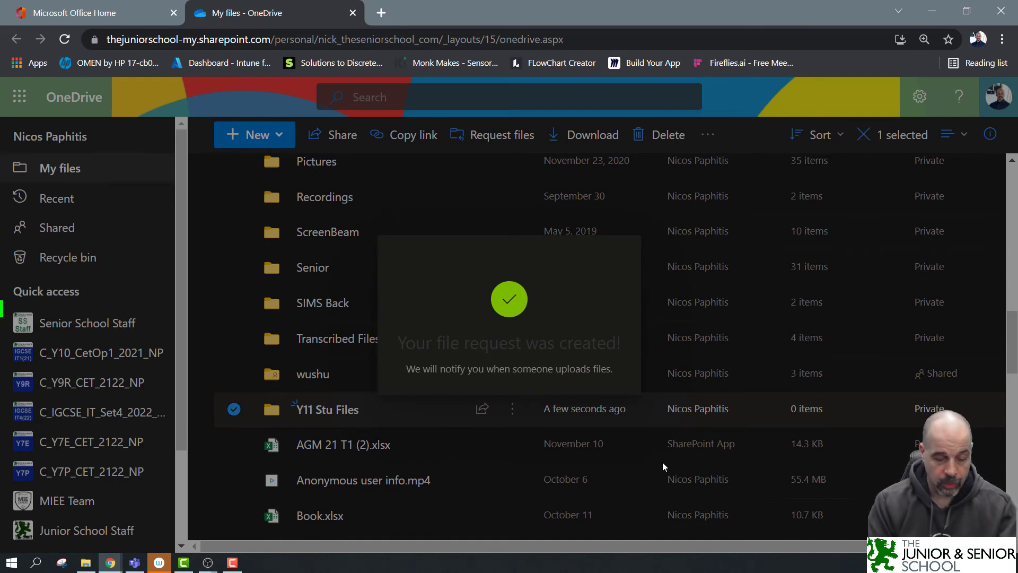
# Open the copied upload link in a new incognito window
pyautogui.hotkey('ctrl', 'shift', 'n')
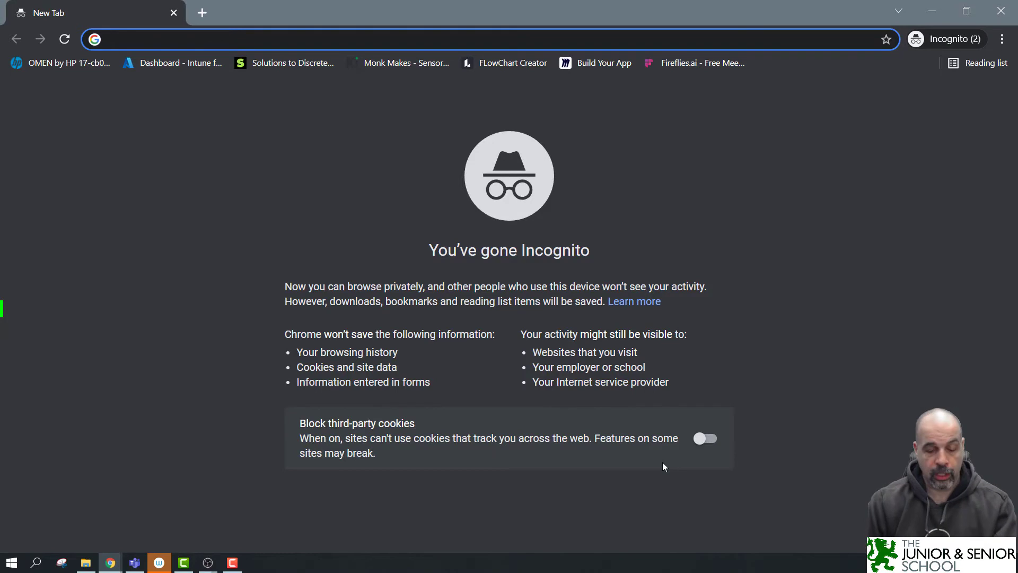
pyautogui.hotkey('ctrl', 'v')
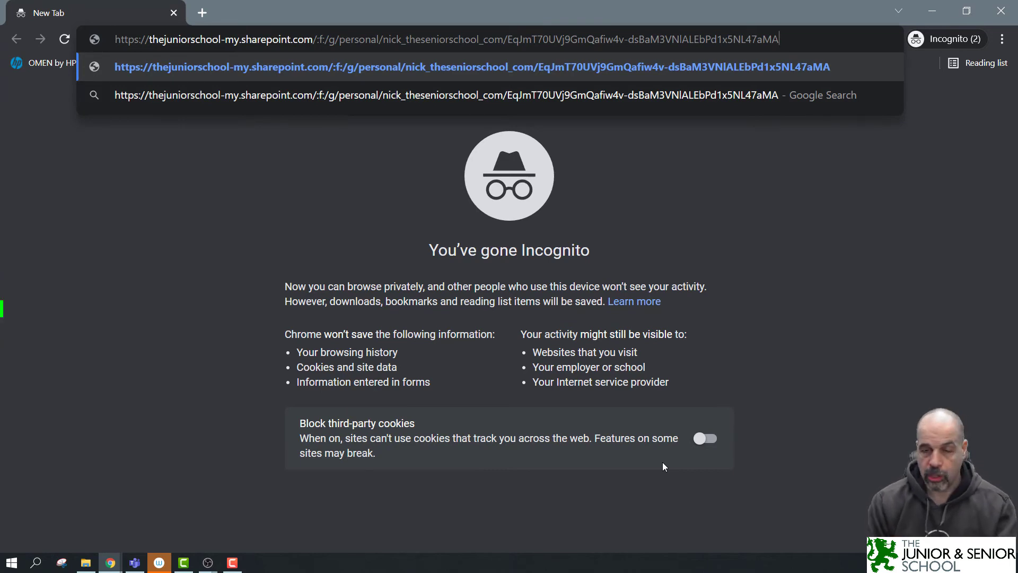
pyautogui.press('Return')
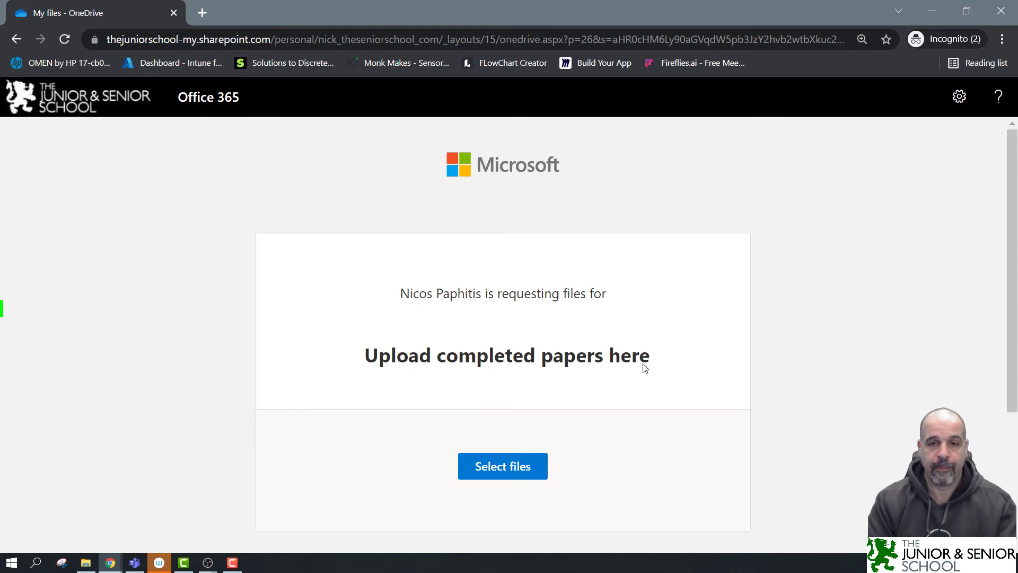
# Select J229SHIP.png, J229SHIPS.csv, J229STATS.csv and J229SWOT.rtf from the Desktop folder 0417_s19_sf_22 for the upload
pyautogui.click(511, 471)
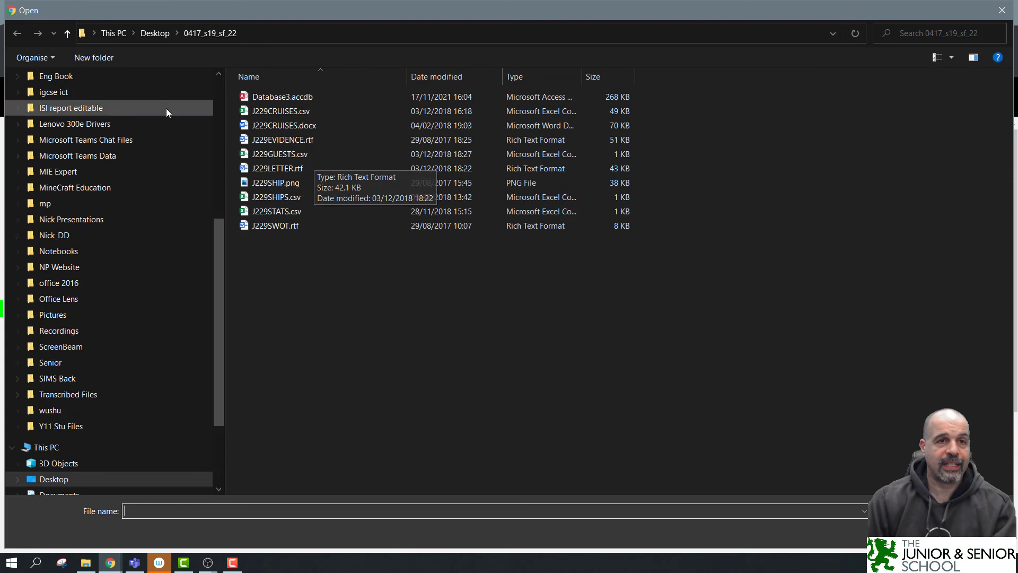
pyautogui.scroll(6, 103, 204)
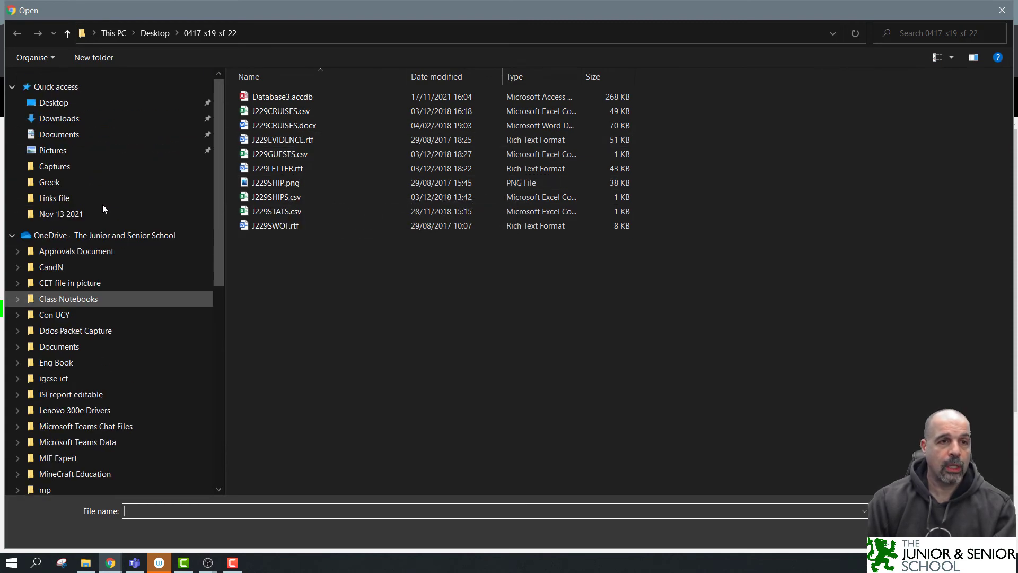
pyautogui.click(70, 105)
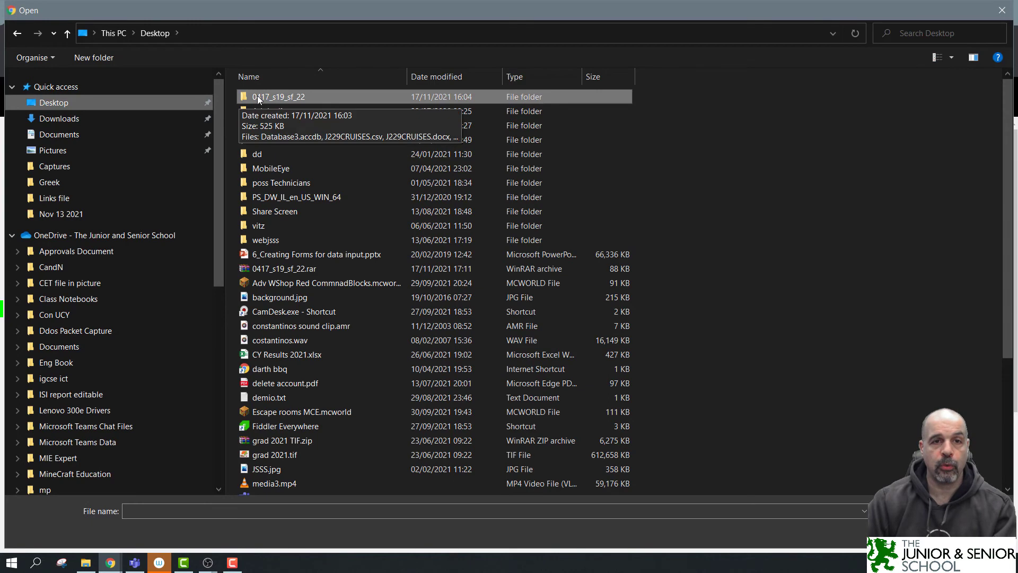
pyautogui.doubleClick(305, 100)
pyautogui.moveTo(342, 263); pyautogui.dragTo(257, 180)
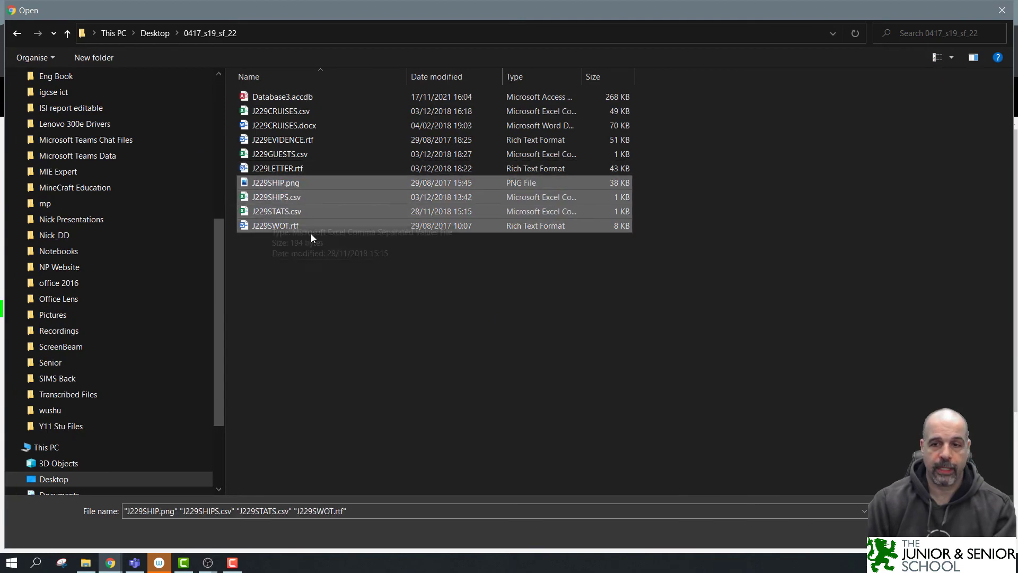
pyautogui.press('Return')
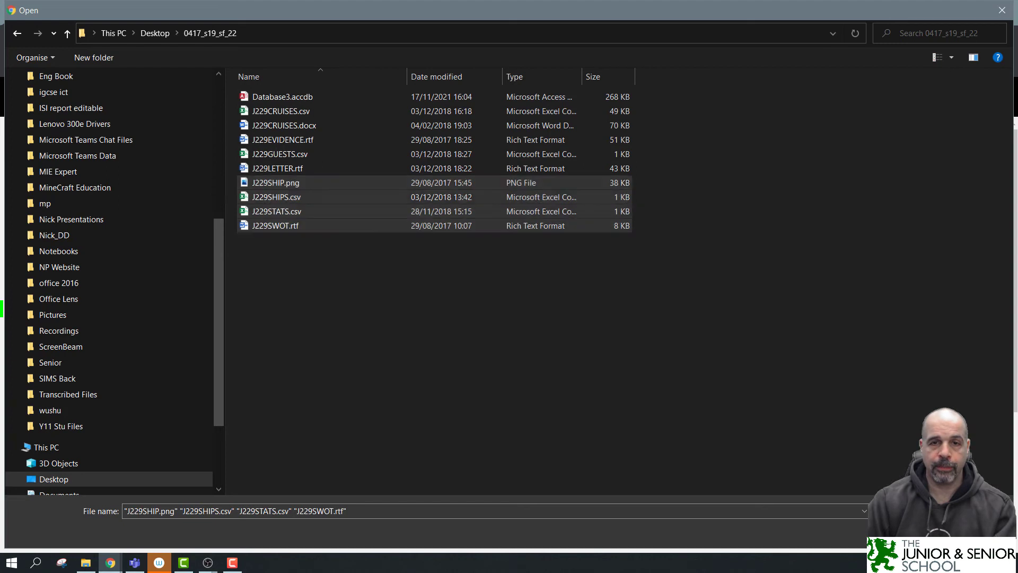
# Enter the student's first and last name and upload the four selected files to the file request
pyautogui.scroll(-3, 708, 358)
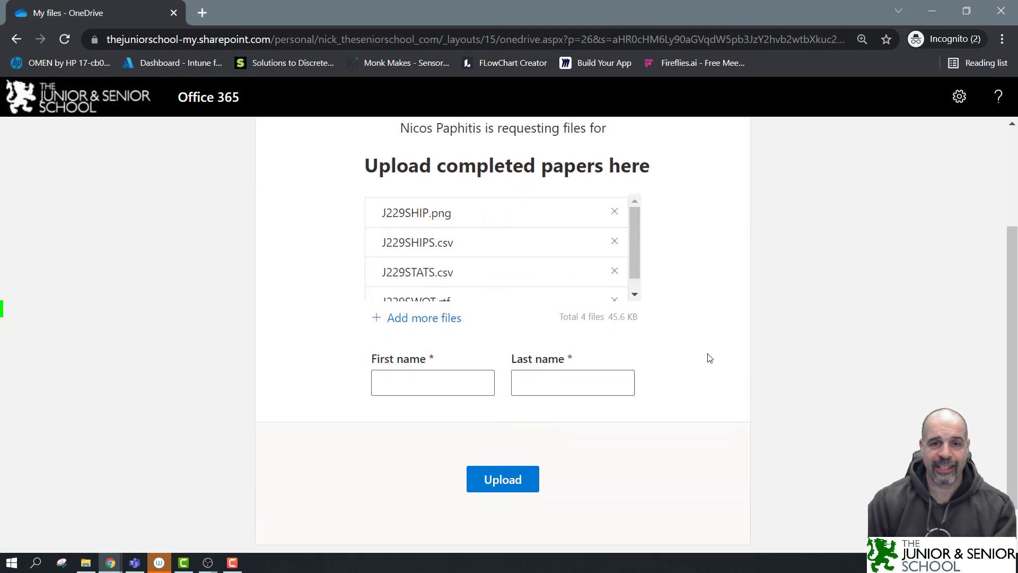
pyautogui.click(474, 392)
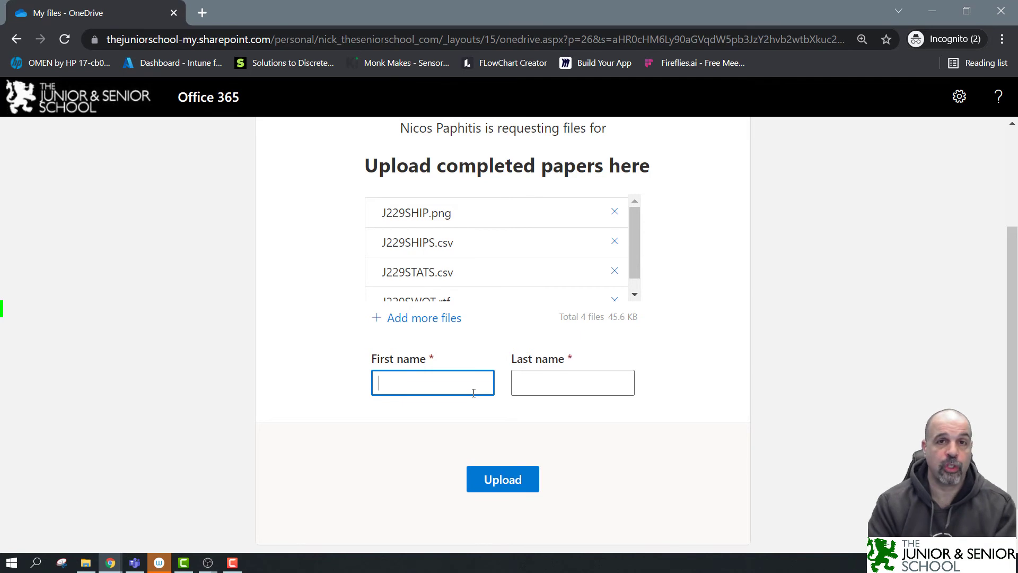
pyautogui.write('Nick')
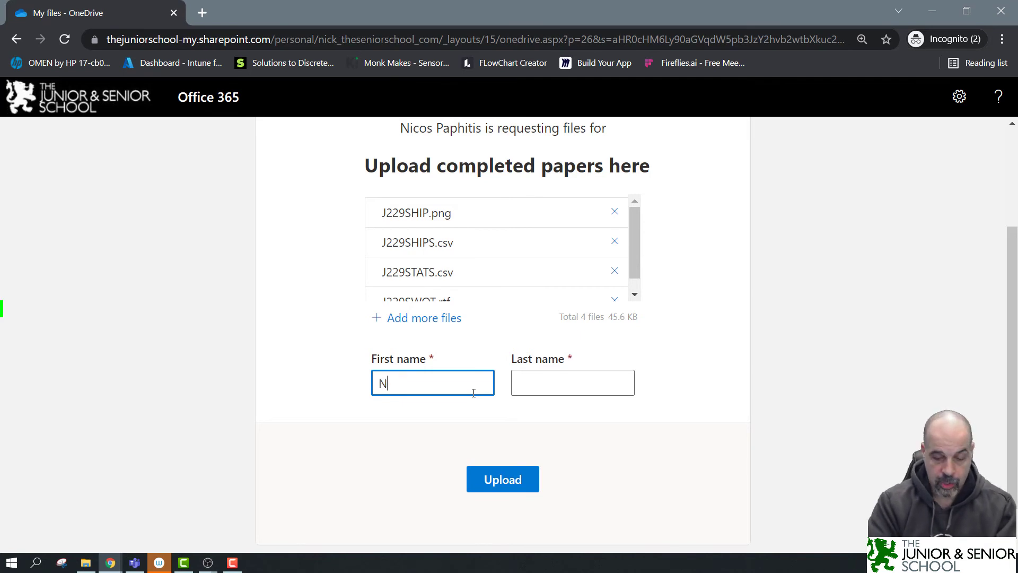
pyautogui.click(550, 390)
pyautogui.write('Pap')
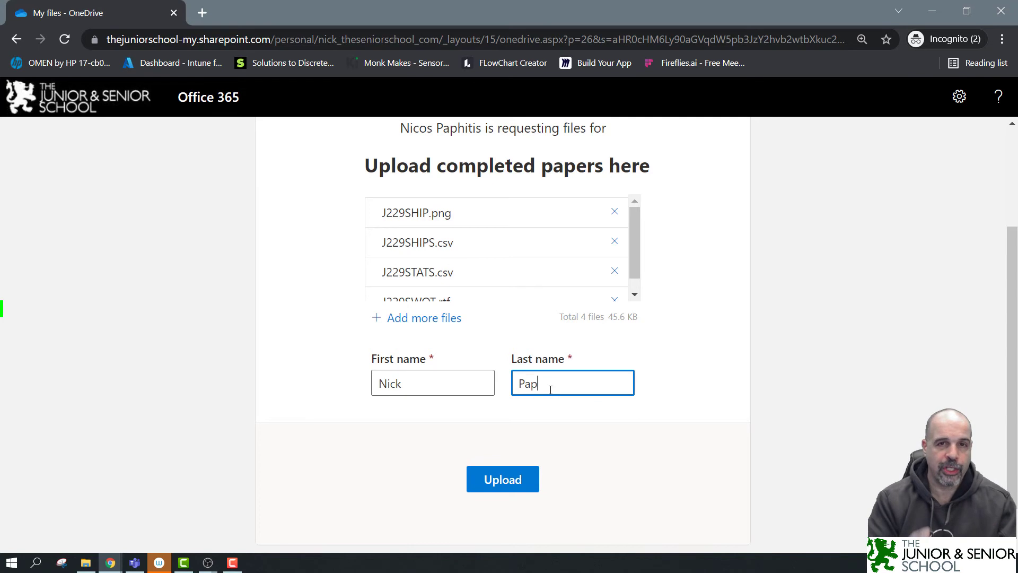
pyautogui.click(511, 483)
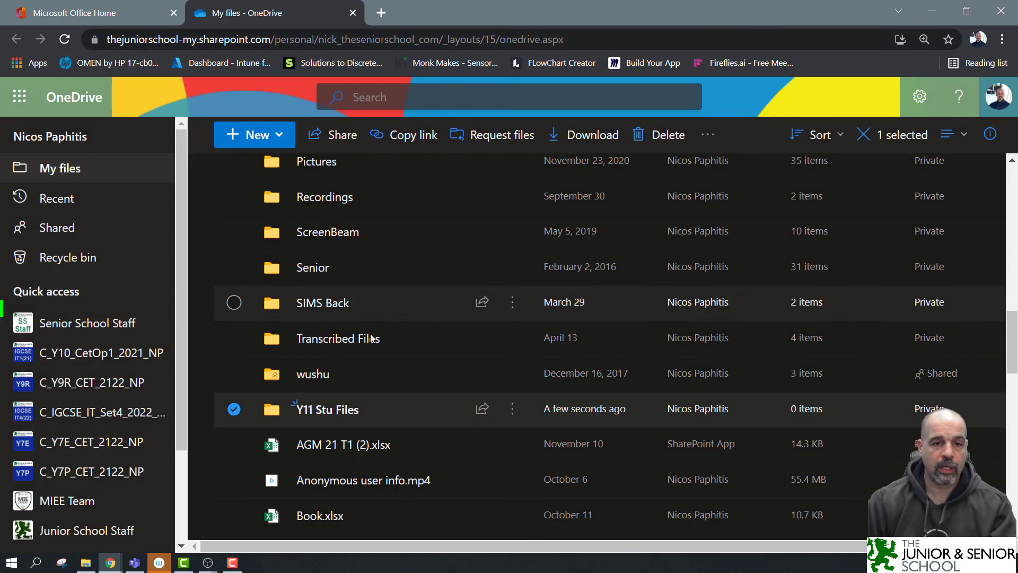
# Delete all the student's uploaded files from the Y11 Stu Files folder and return to My files
pyautogui.click(349, 409)
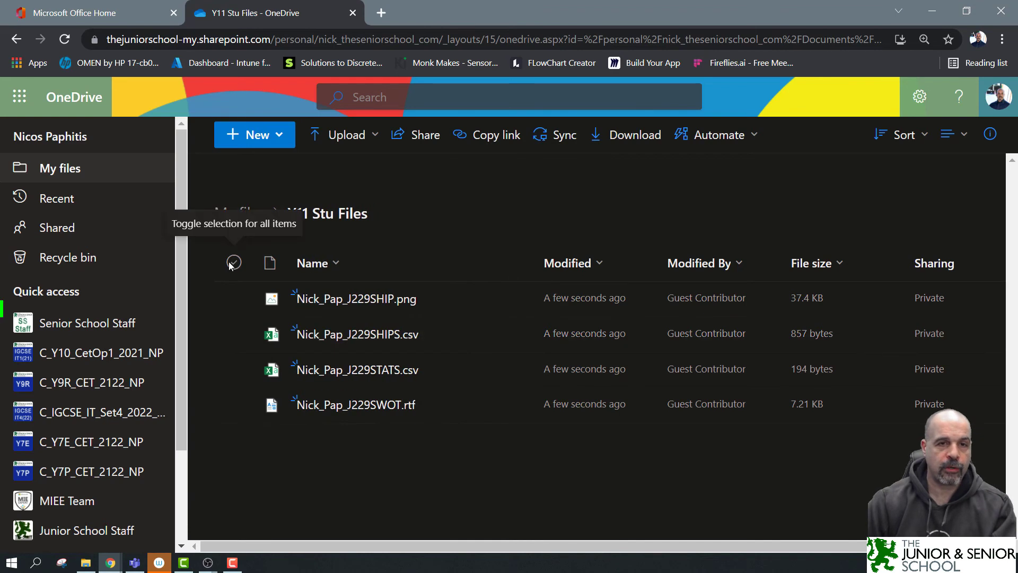
pyautogui.click(232, 262)
pyautogui.click(424, 139)
pyautogui.click(513, 358)
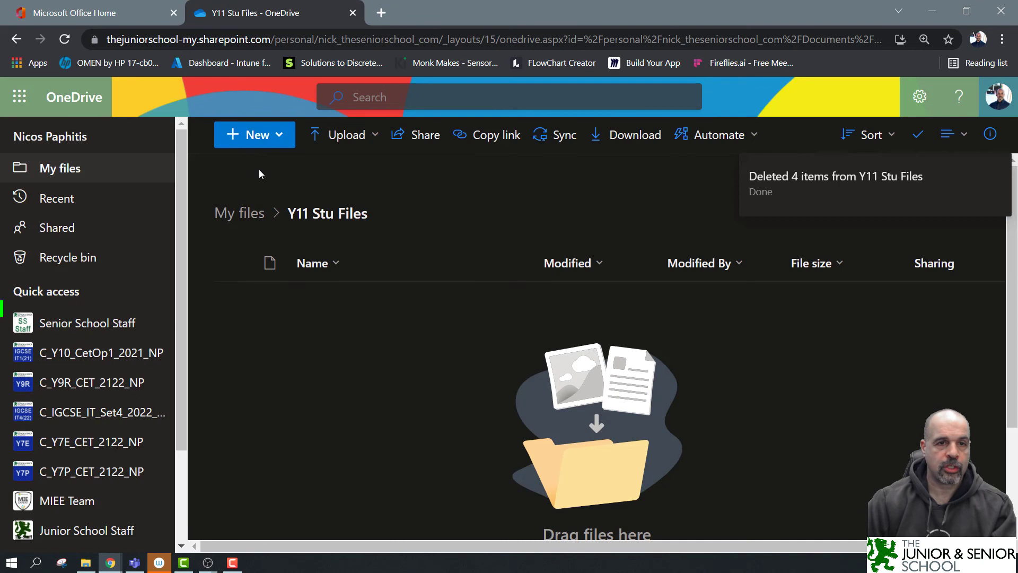
pyautogui.click(242, 213)
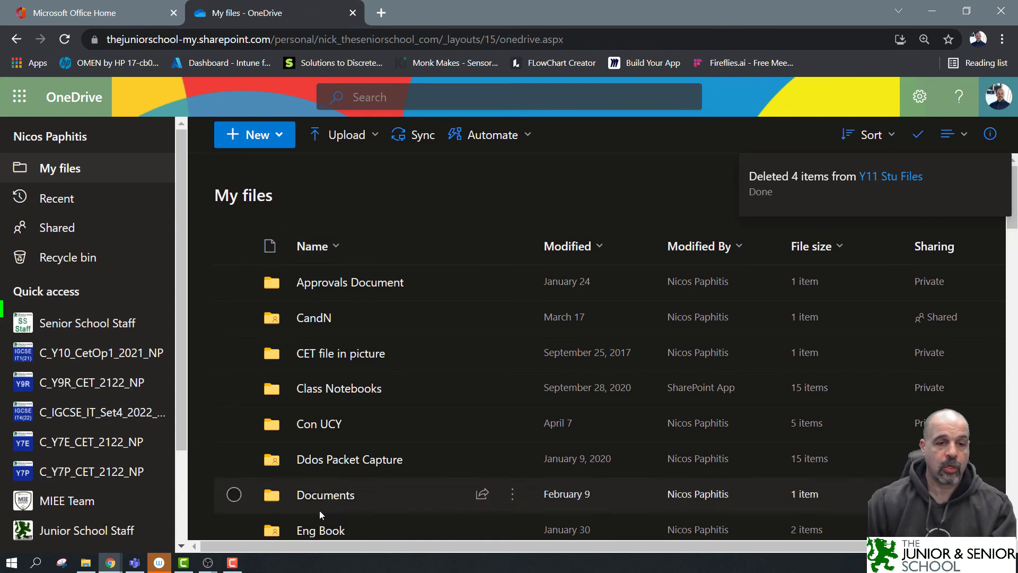
# Switch to Teams and post "upload link" with the copied link beneath it in Teacher Training's General channel
pyautogui.click(134, 563)
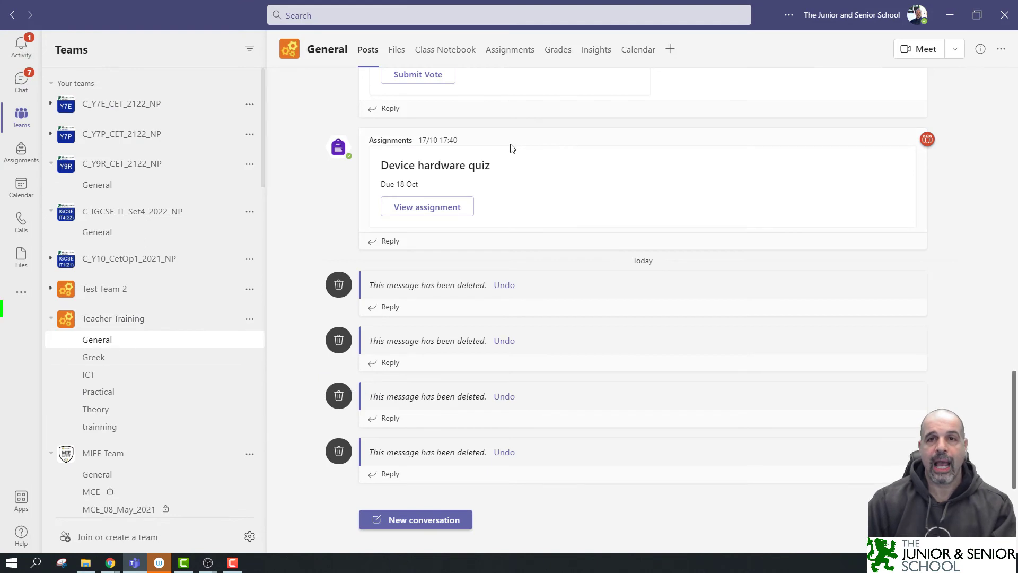
pyautogui.click(438, 520)
pyautogui.write('upload link')
pyautogui.hotkey('shift', 'Return')
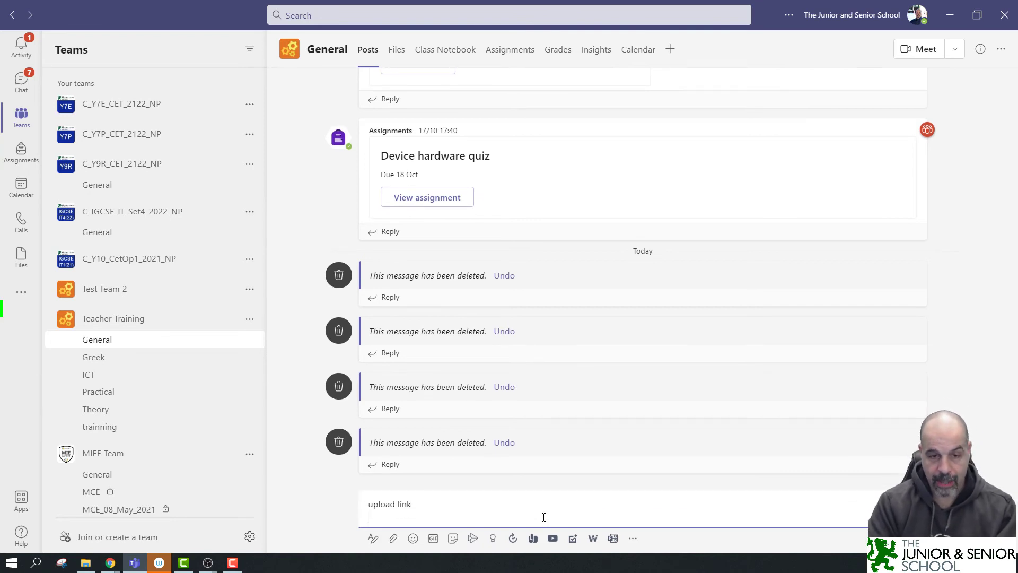
pyautogui.hotkey('ctrl', 'v')
pyautogui.press('Return')
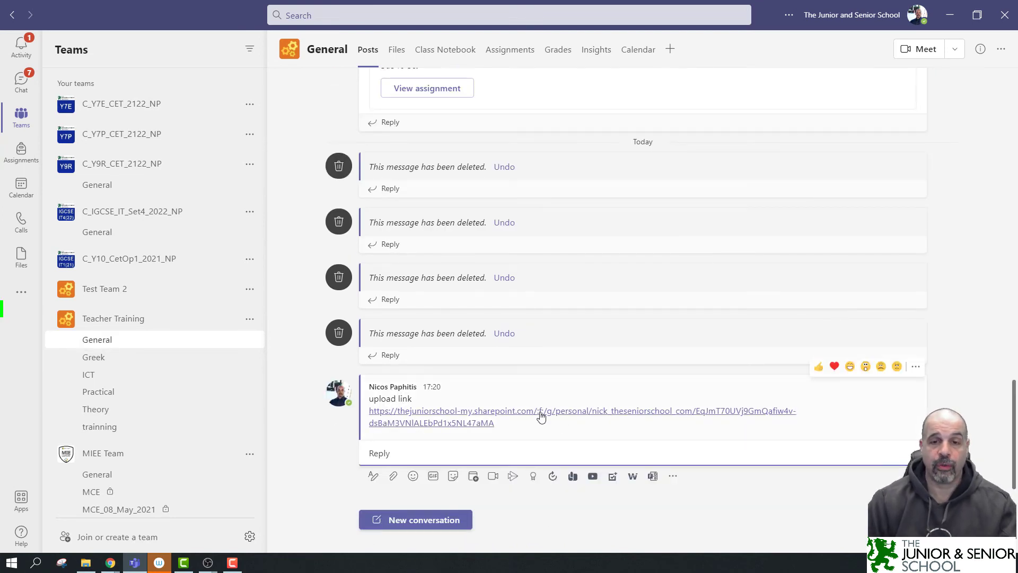
# Open the posted upload link to check the file request page, close it and return to Teams
pyautogui.click(541, 417)
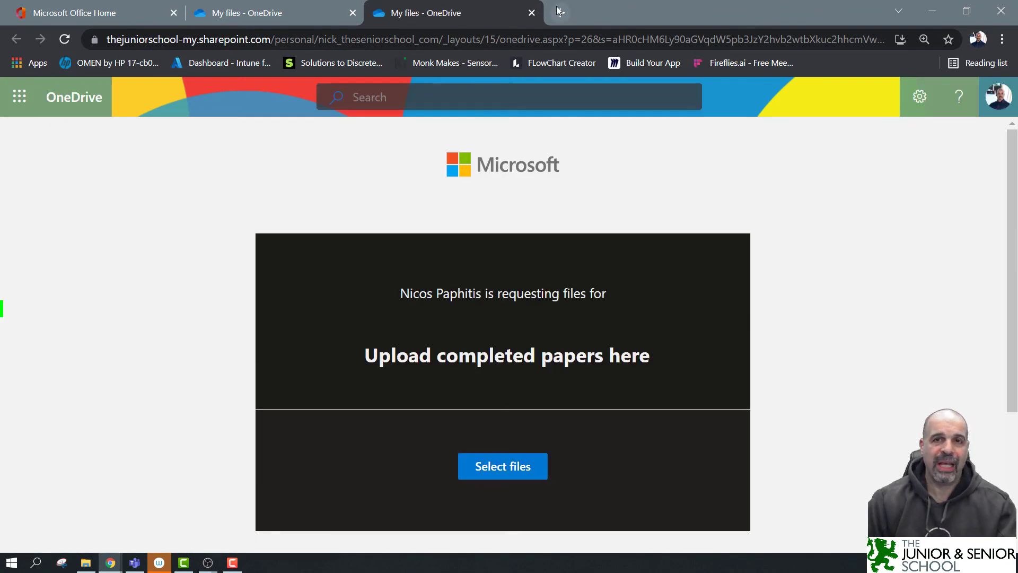
pyautogui.click(538, 14)
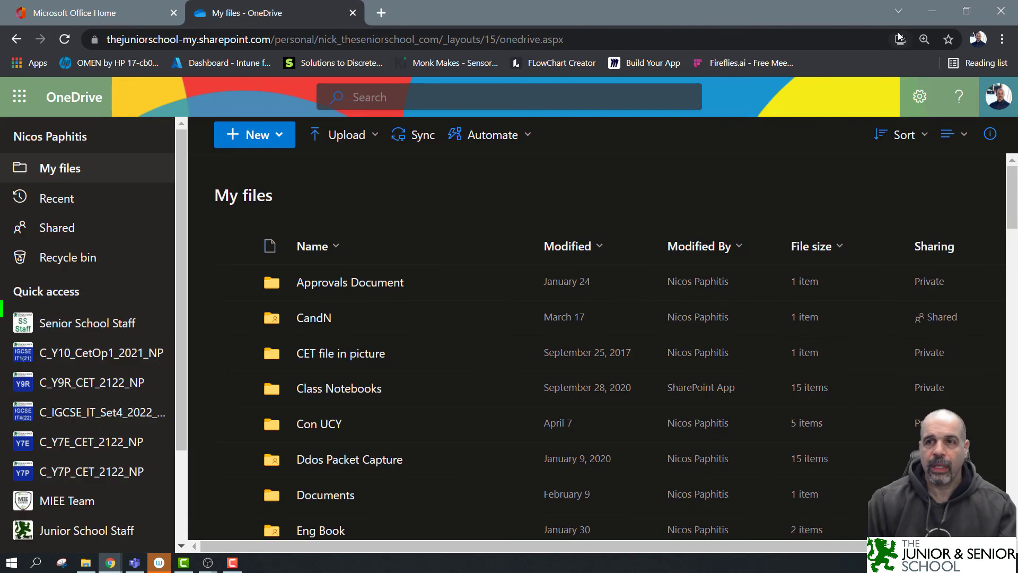
pyautogui.click(942, 17)
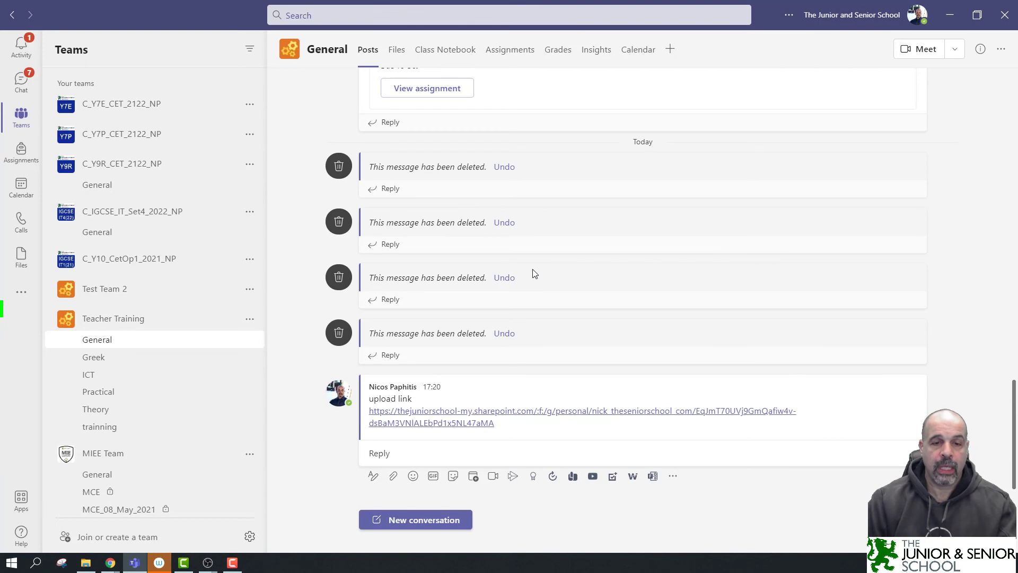
# Add a Website tab named "Upload your work" with the copied upload link to the General channel, keeping the channel post enabled
pyautogui.click(670, 49)
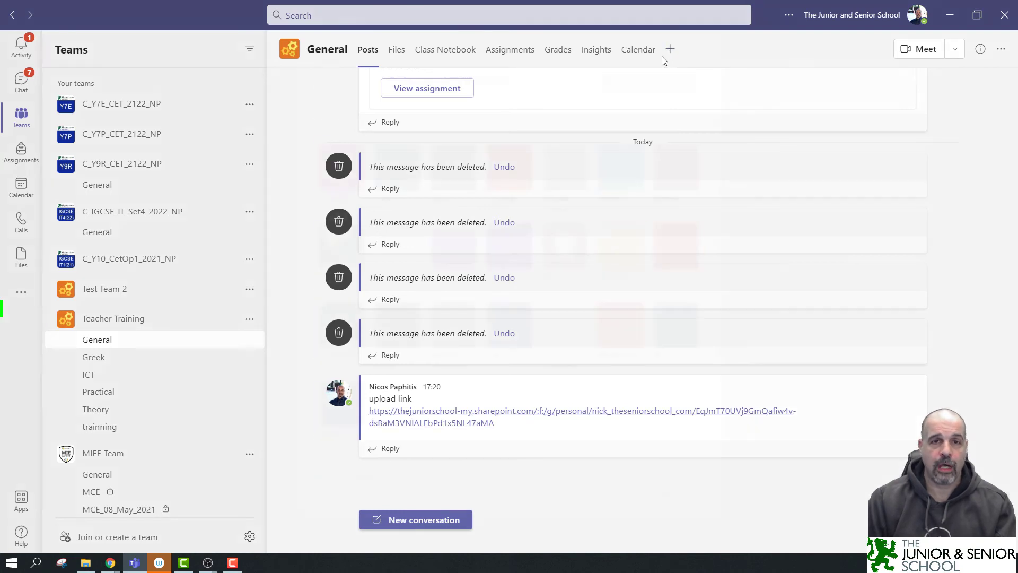
pyautogui.click(341, 175)
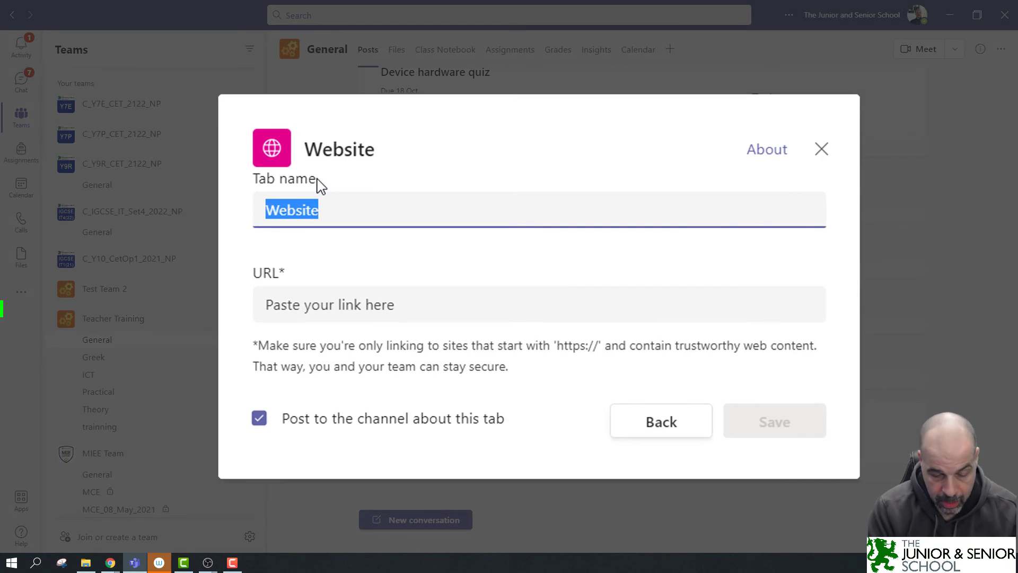
pyautogui.write('Upload yo')
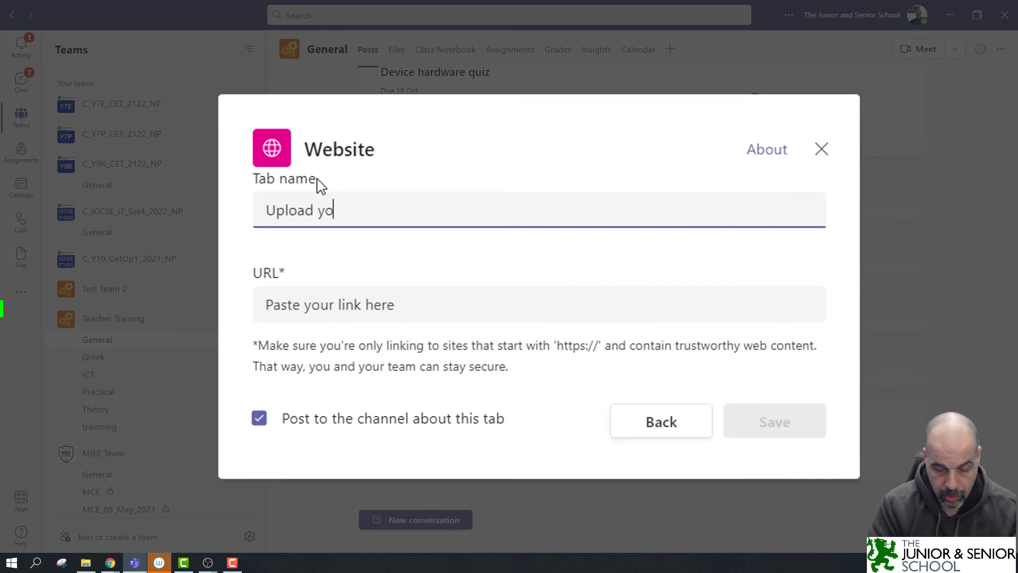
pyautogui.write('ur work')
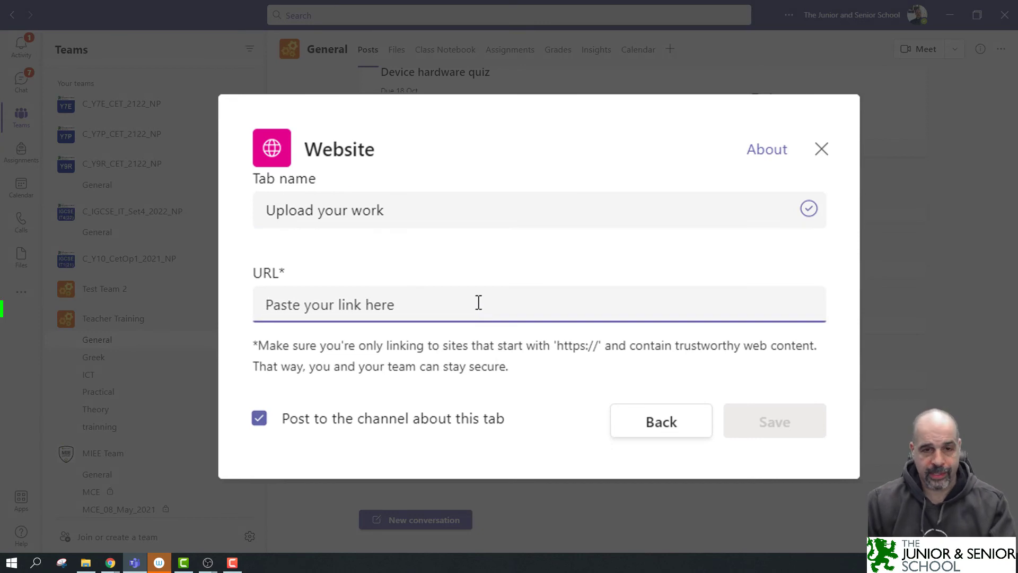
pyautogui.hotkey('ctrl', 'v')
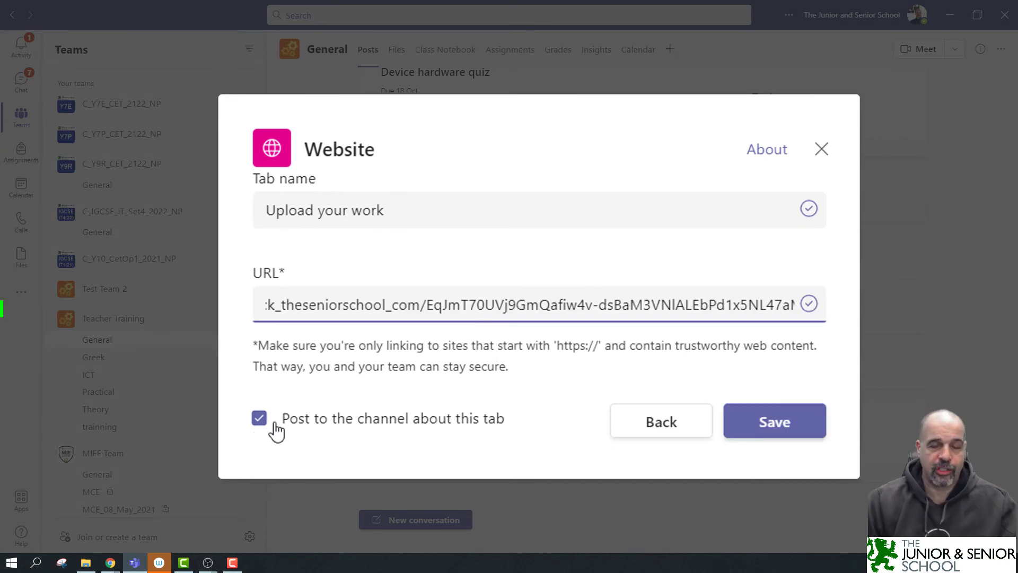
pyautogui.click(780, 424)
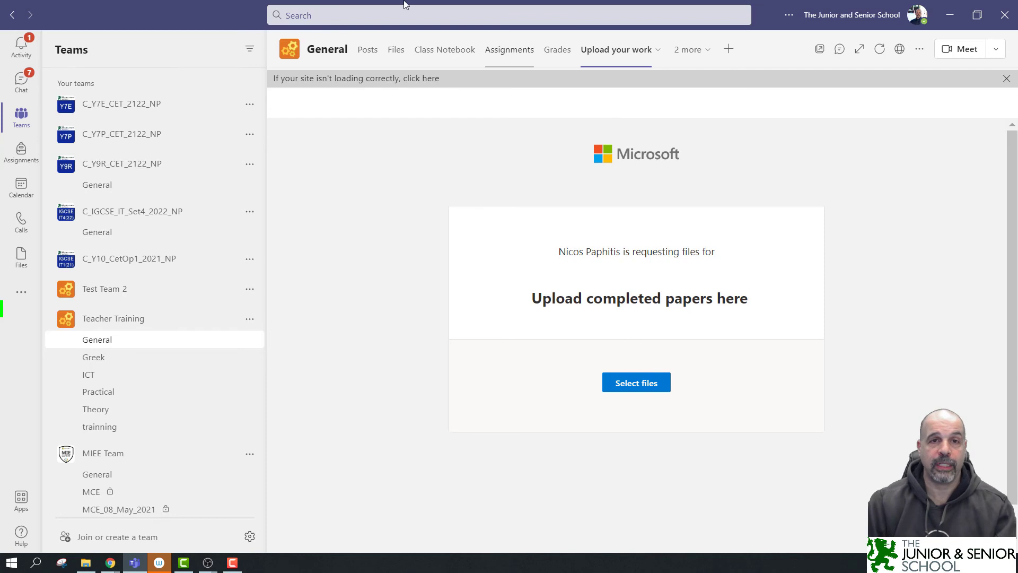
# Check the new tab's announcement in the channel posts and reopen the Upload your work page
pyautogui.click(367, 50)
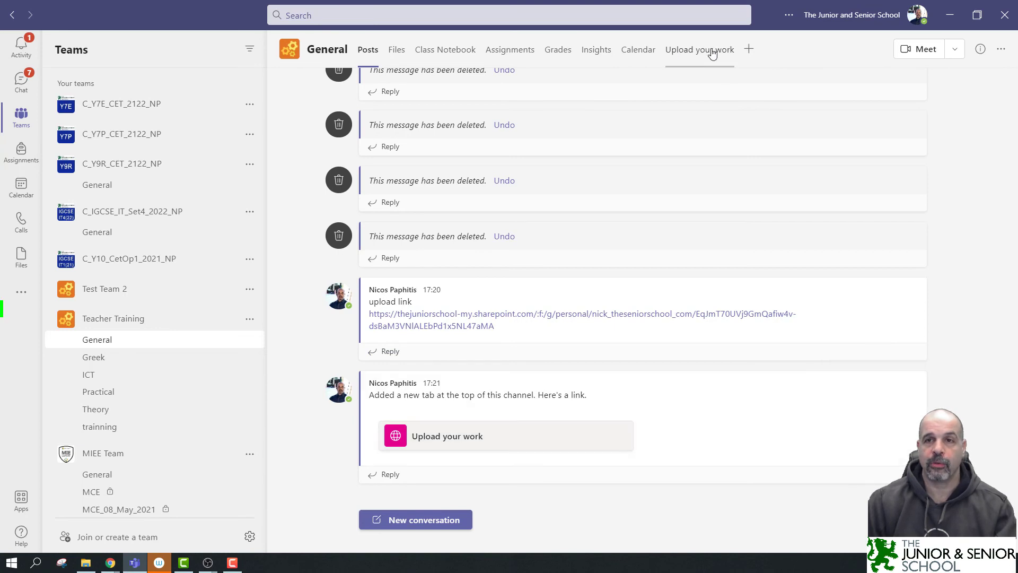
pyautogui.click(684, 53)
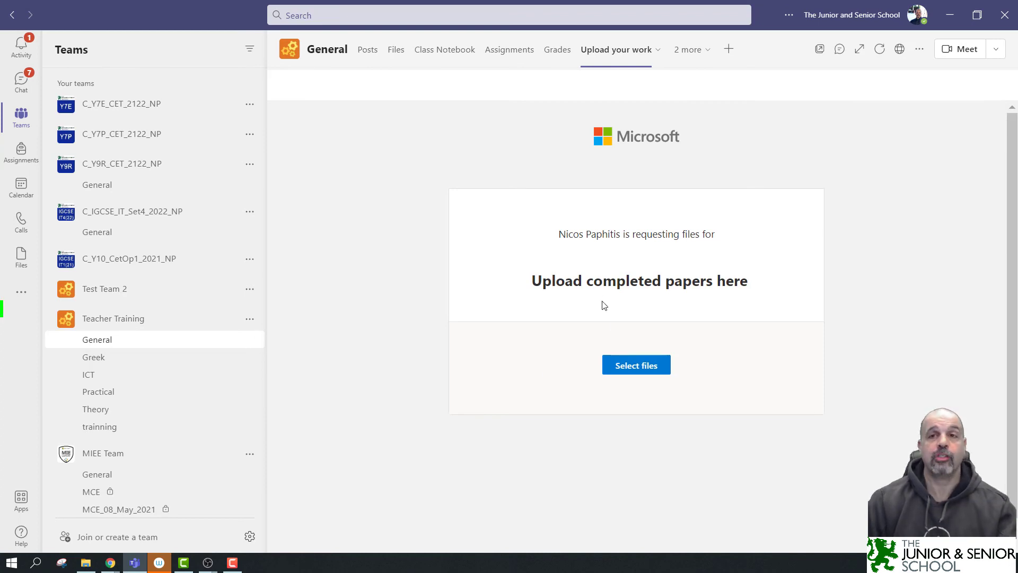
# Delete the existing 0417_s19_sf_22.rar archive from the desktop
pyautogui.click(951, 16)
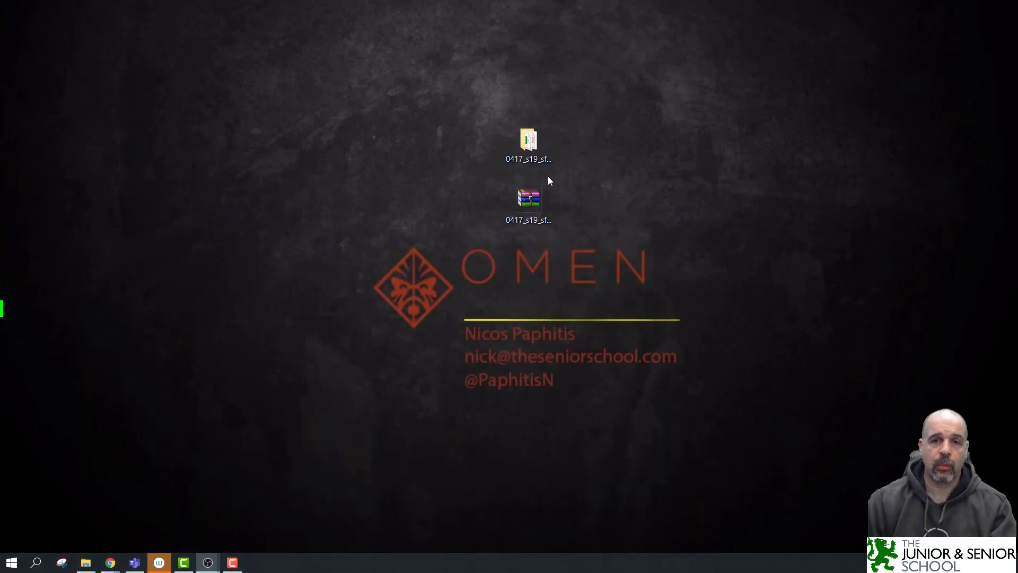
pyautogui.moveTo(615, 262); pyautogui.dragTo(476, 187)
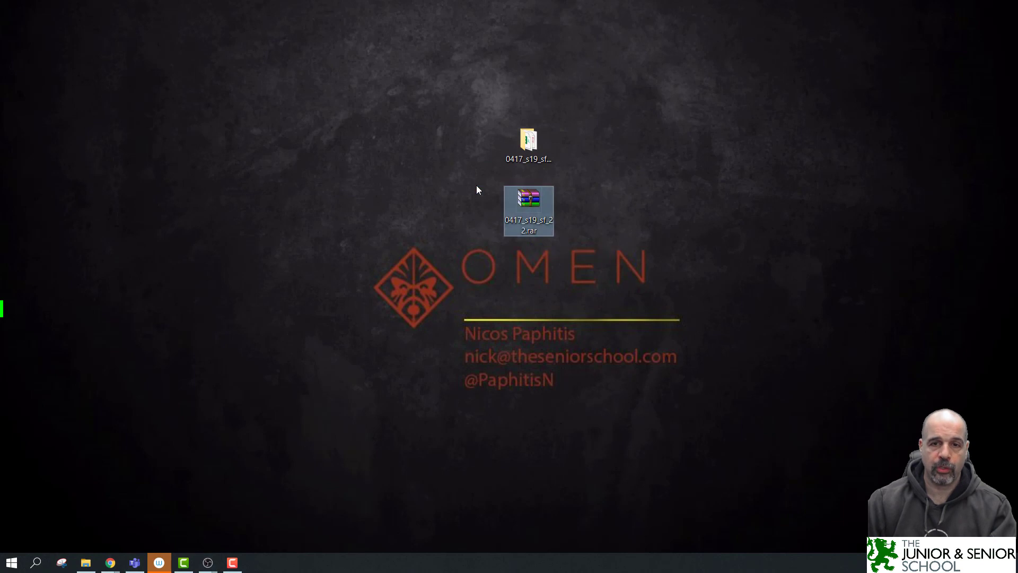
pyautogui.press('Delete')
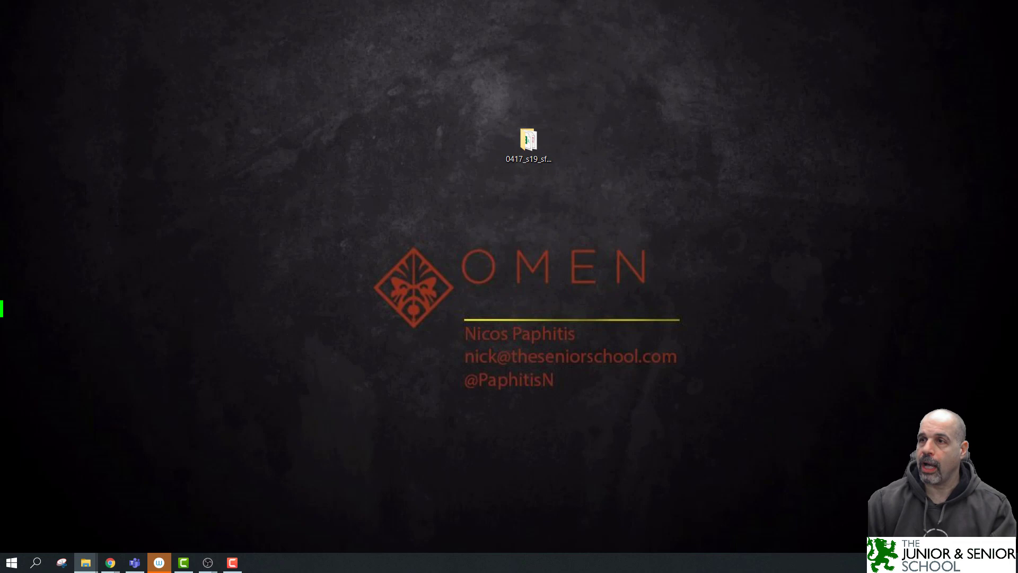
# Examine the contents of the desktop folder 0417_s19_sf_22 and close it
pyautogui.doubleClick(528, 139)
pyautogui.moveTo(788, 350); pyautogui.dragTo(465, 53)
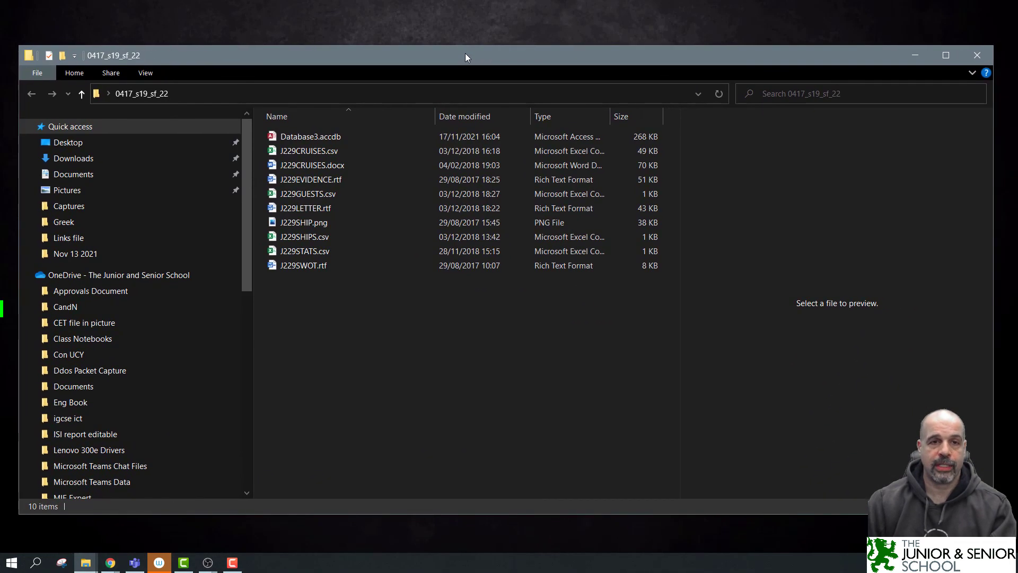
pyautogui.click(978, 58)
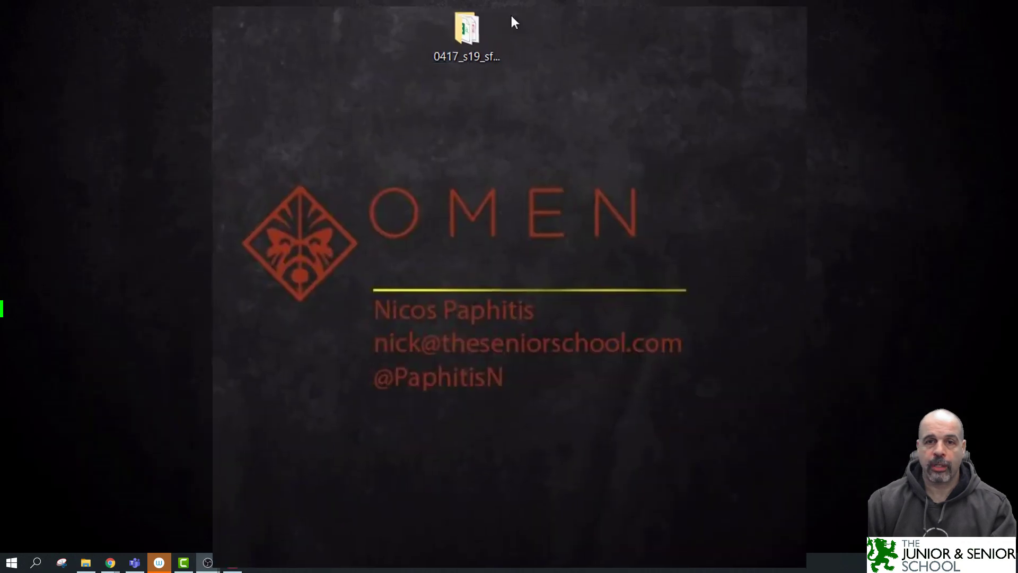
# Compress the desktop folder 0417_s19_sf_22 into the RAR archive 0417_s19_sf_22.rar and place it below the folder
pyautogui.rightClick(470, 45)
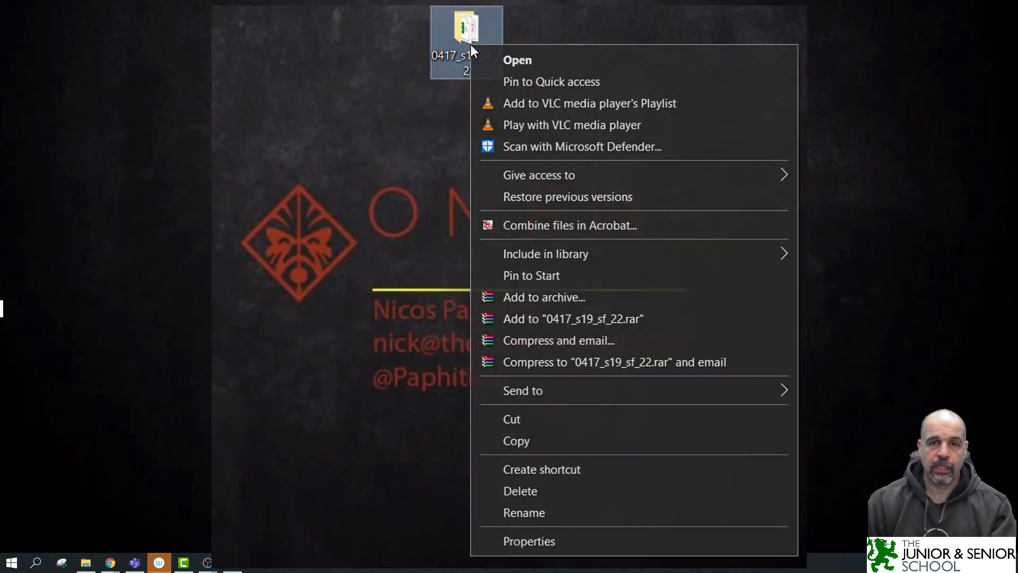
pyautogui.click(542, 298)
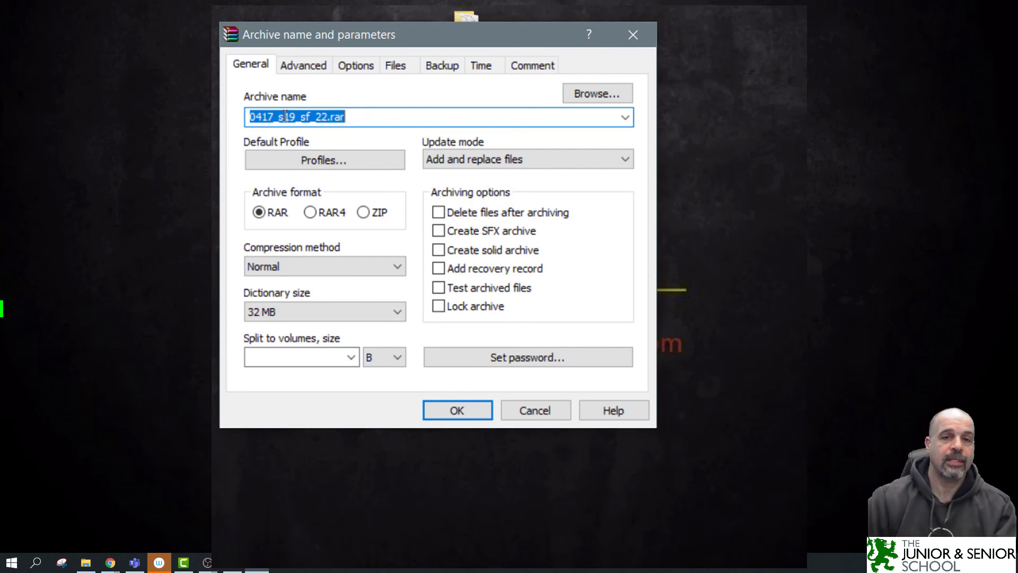
pyautogui.click(466, 411)
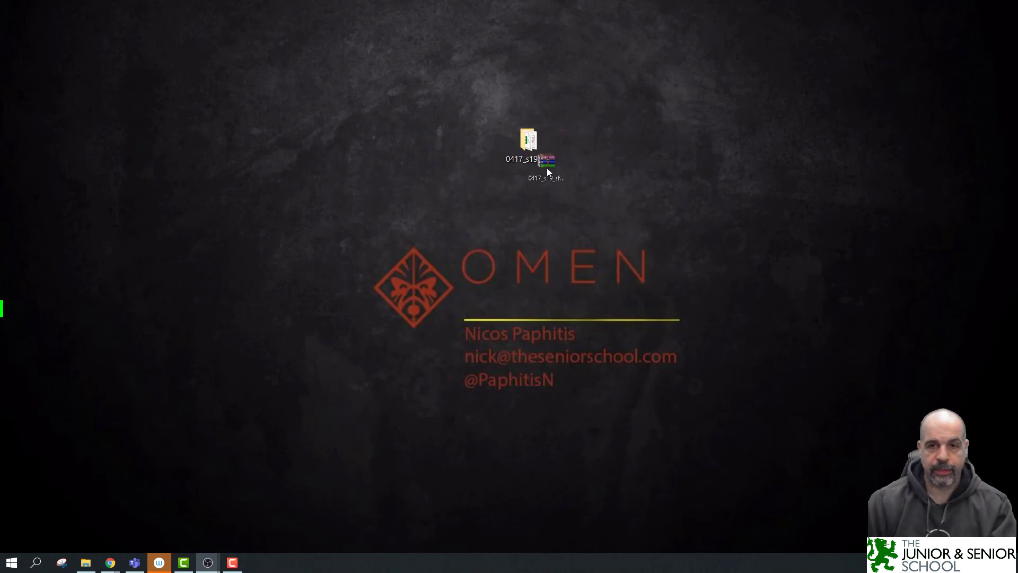
pyautogui.click(512, 233)
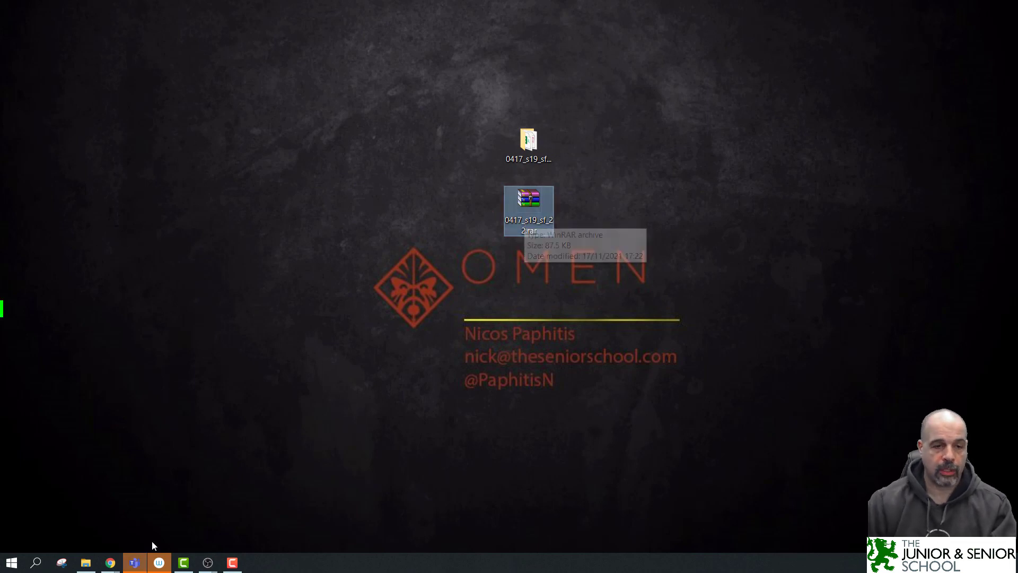
# Switch to Teams and choose 0417_s19_sf_22.rar from the Desktop as the file for the Upload completed papers here request
pyautogui.click(135, 563)
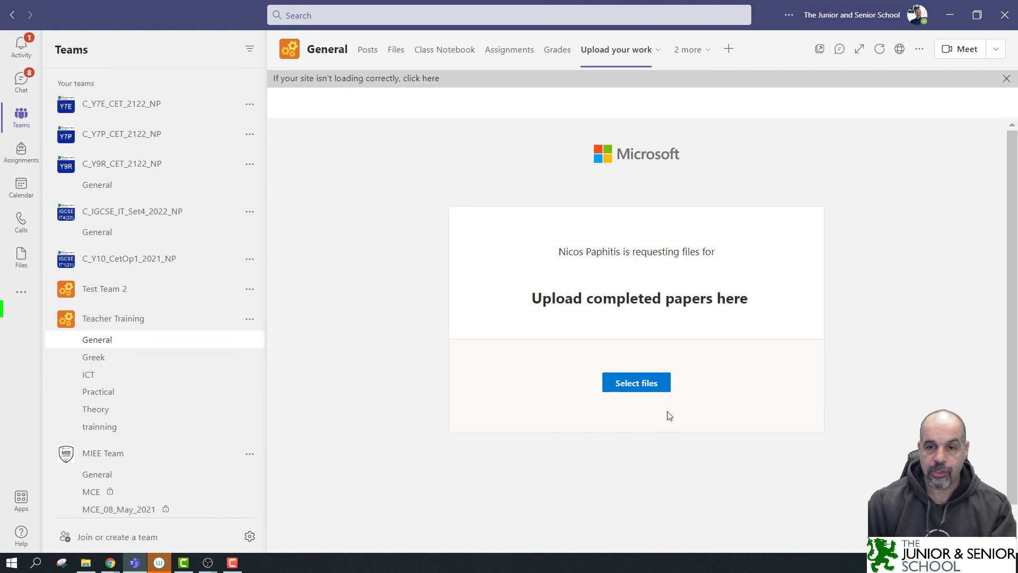
pyautogui.click(646, 385)
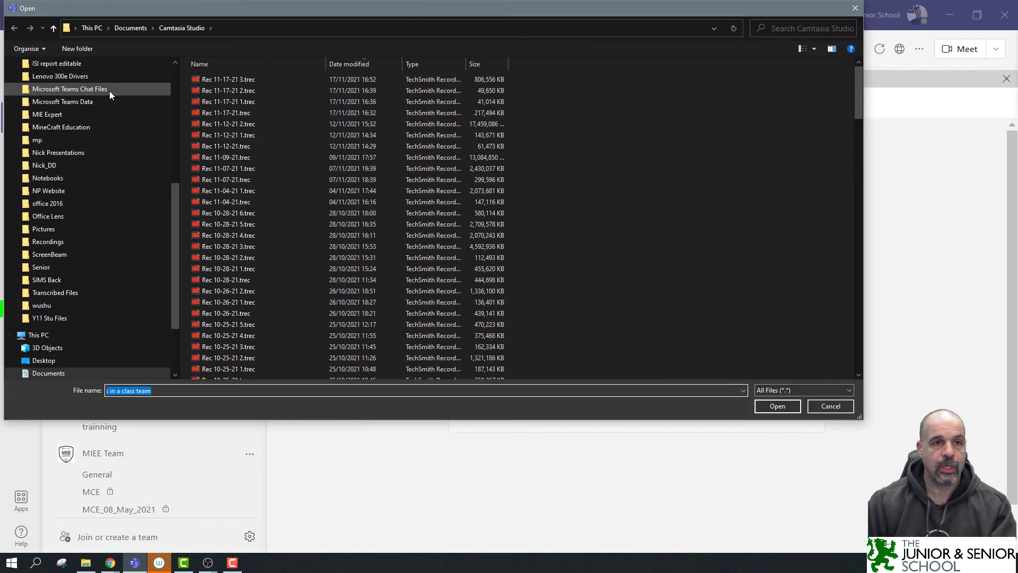
pyautogui.scroll(5, 120, 134)
pyautogui.scroll(2, 120, 134)
pyautogui.click(53, 85)
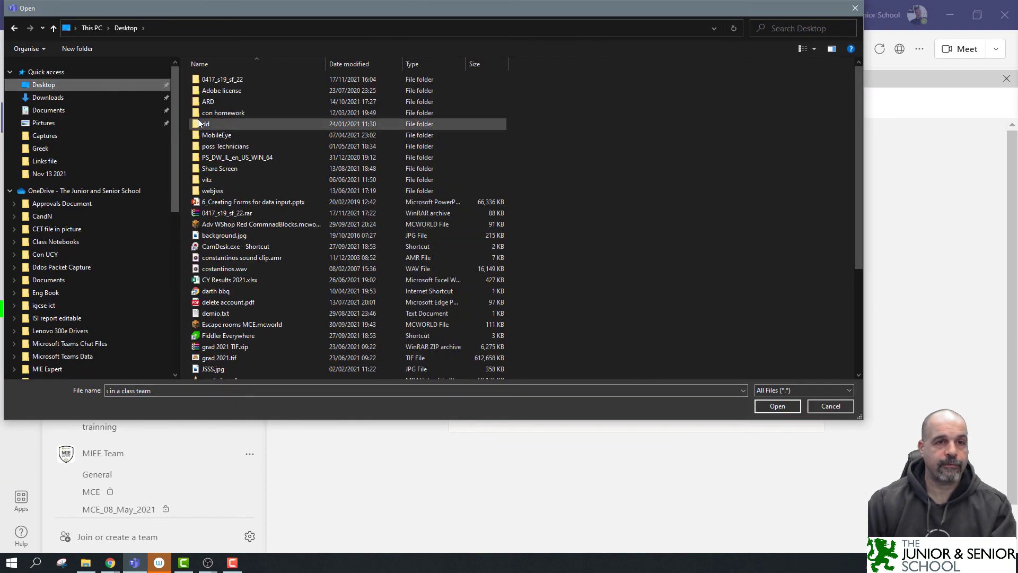
pyautogui.click(237, 214)
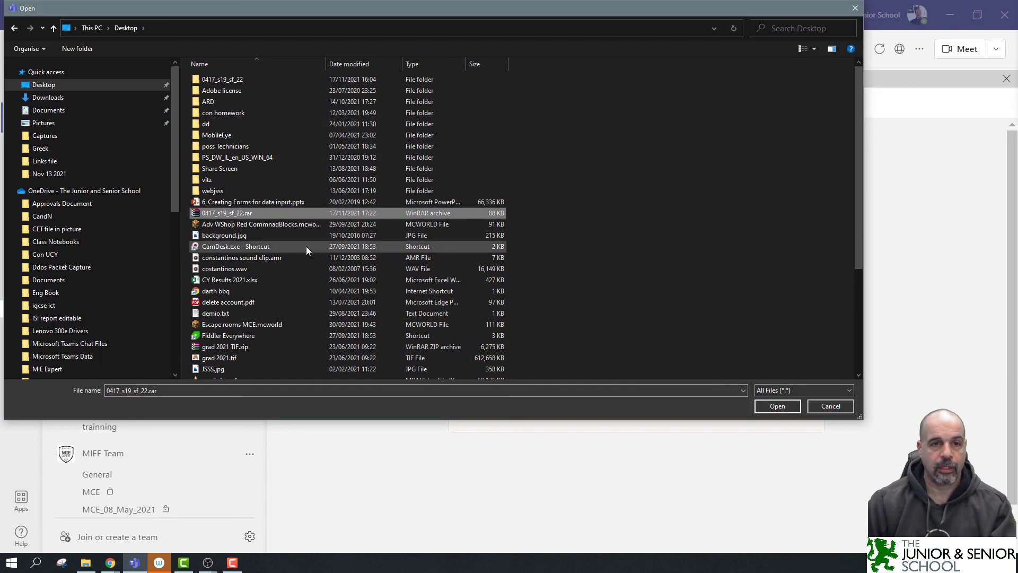
pyautogui.click(775, 406)
# Fill in the student's first and last name on the file request form and upload the archive
pyautogui.click(603, 376)
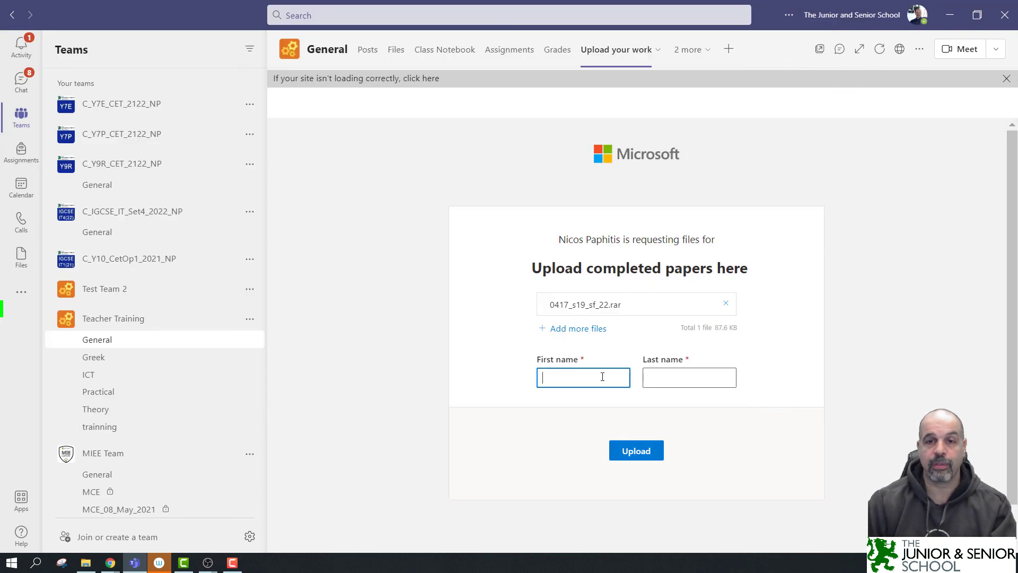
pyautogui.write('NIck')
pyautogui.press('Tab')
pyautogui.moveTo(549, 378); pyautogui.dragTo(555, 378)
pyautogui.press('BackSpace')
pyautogui.press('BackSpace')
pyautogui.write('ick')
pyautogui.click(650, 377)
pyautogui.write('Pap')
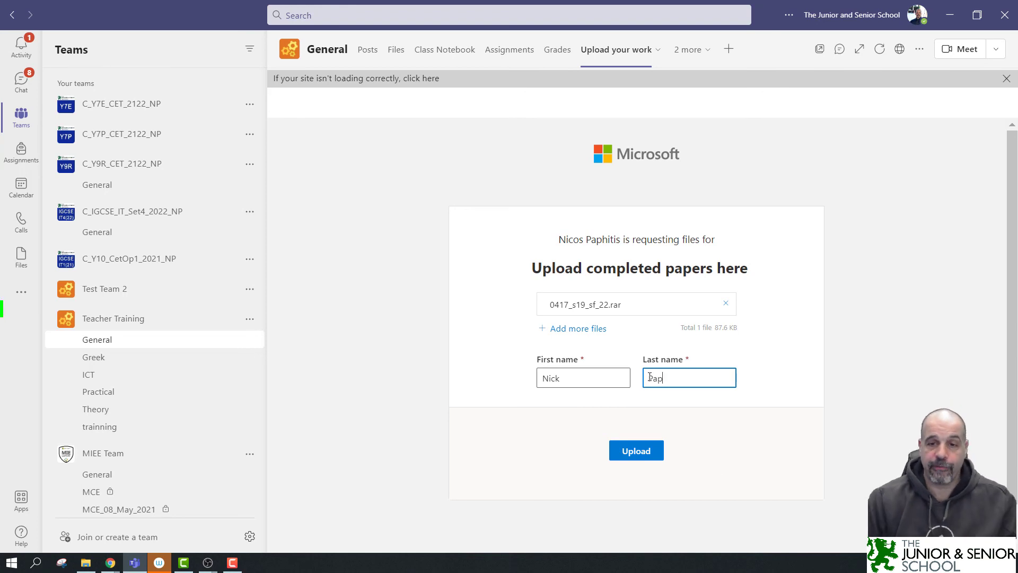
pyautogui.click(642, 452)
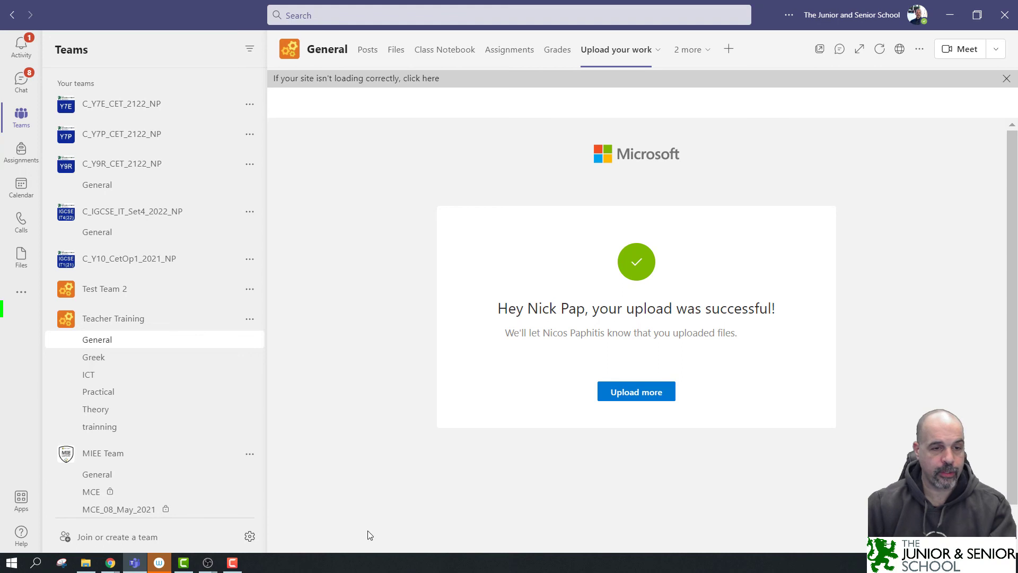
# Switch to OneDrive in Chrome, open the Y11 Stu Files folder in My files and refresh it to check for the submission
pyautogui.moveTo(110, 562)
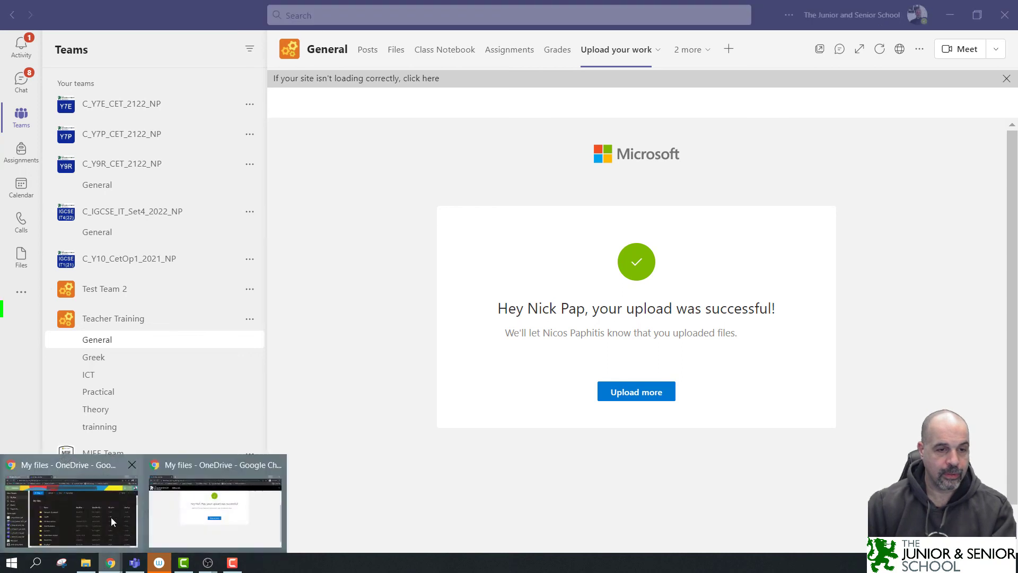
pyautogui.click(110, 517)
pyautogui.scroll(-7, 400, 406)
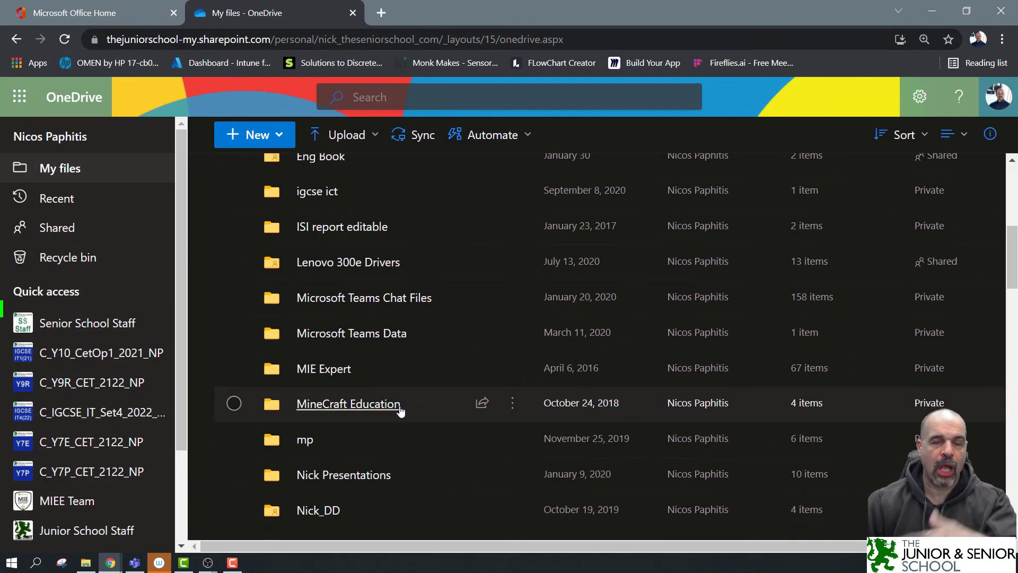
pyautogui.scroll(-12, 399, 406)
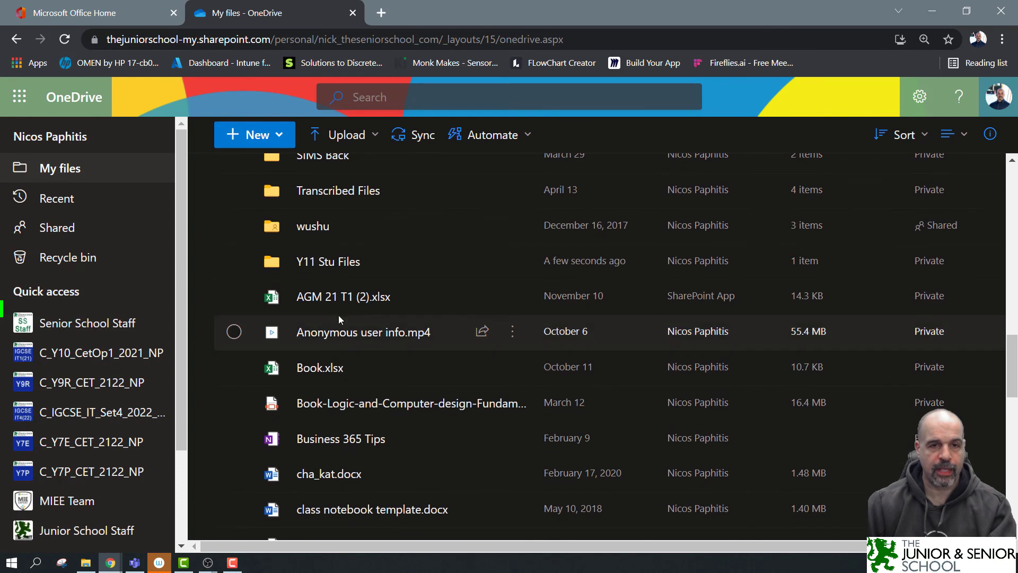
pyautogui.click(336, 263)
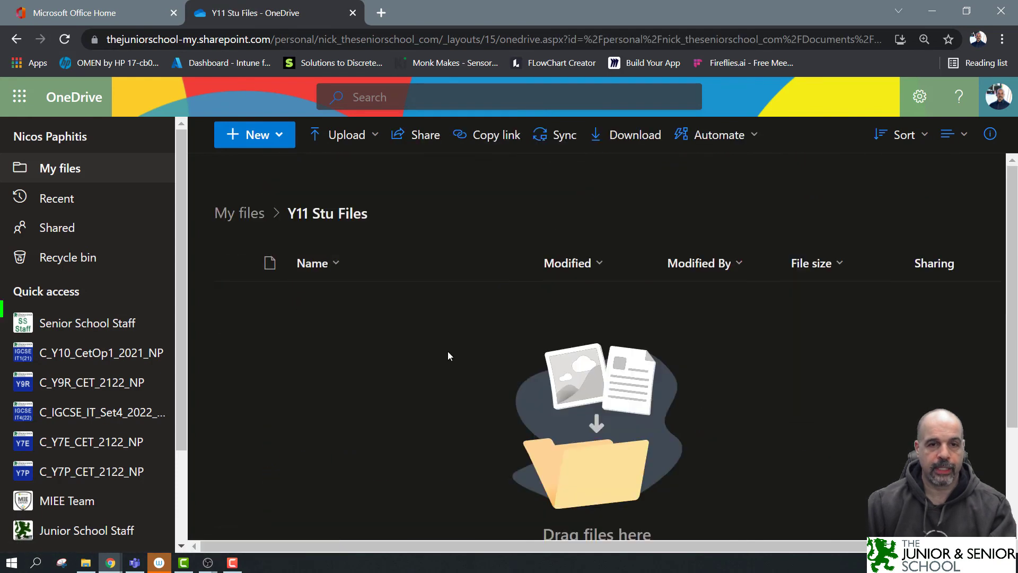
pyautogui.press('F5')
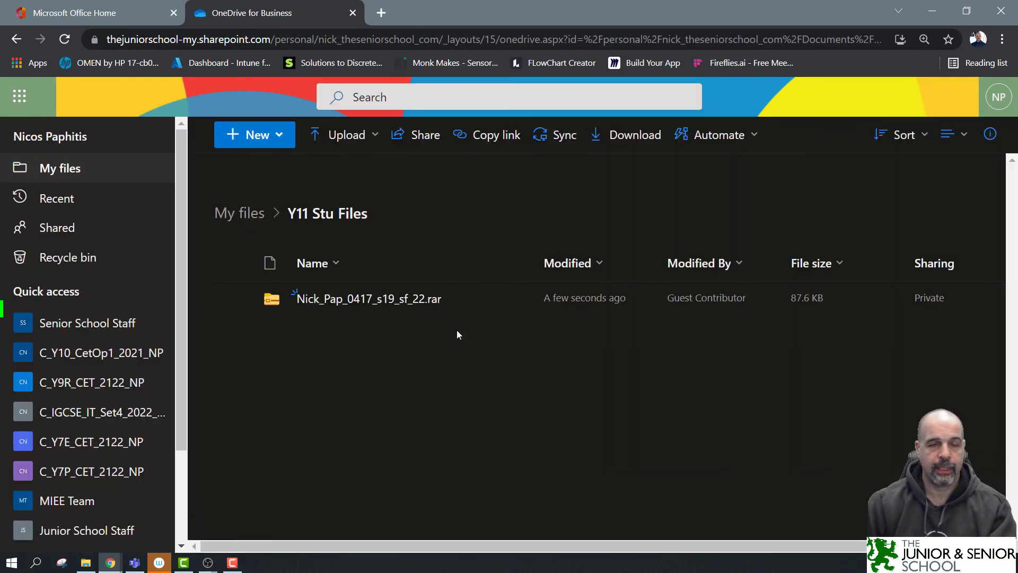
# Open the student's uploaded RAR archive in Y11 Stu Files to view its contents, and go back
pyautogui.moveTo(307, 303)
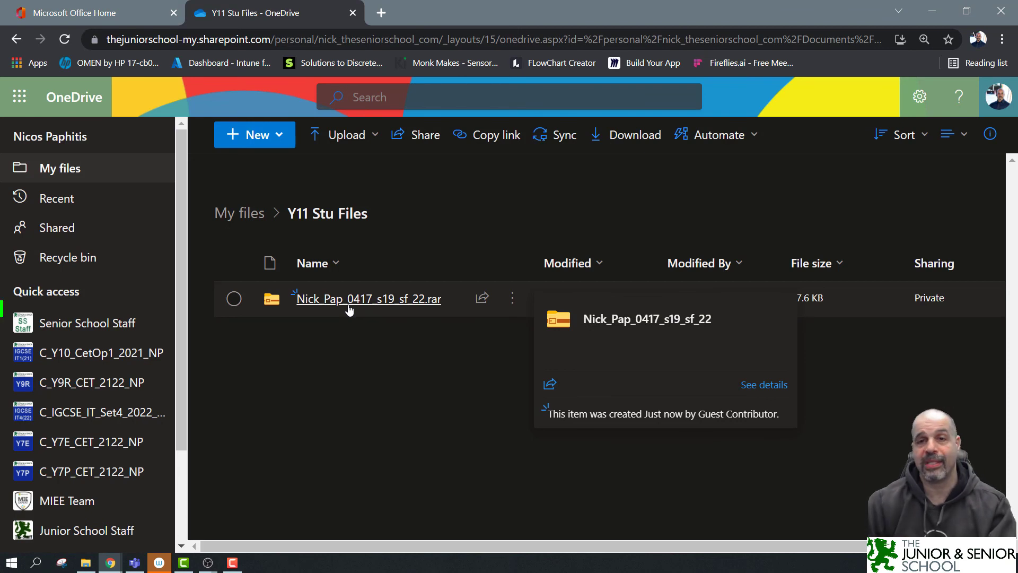
pyautogui.click(374, 300)
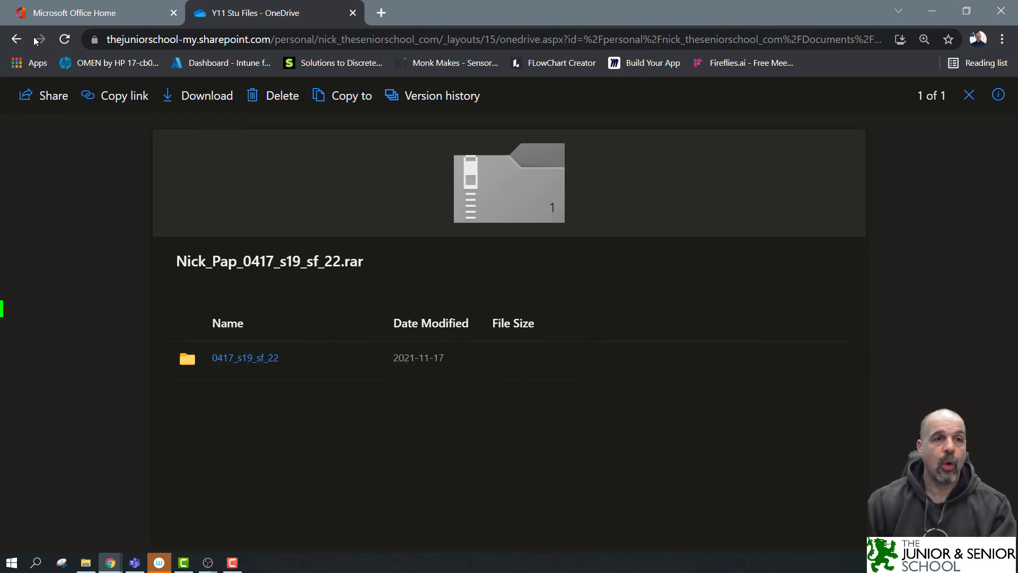
pyautogui.click(16, 40)
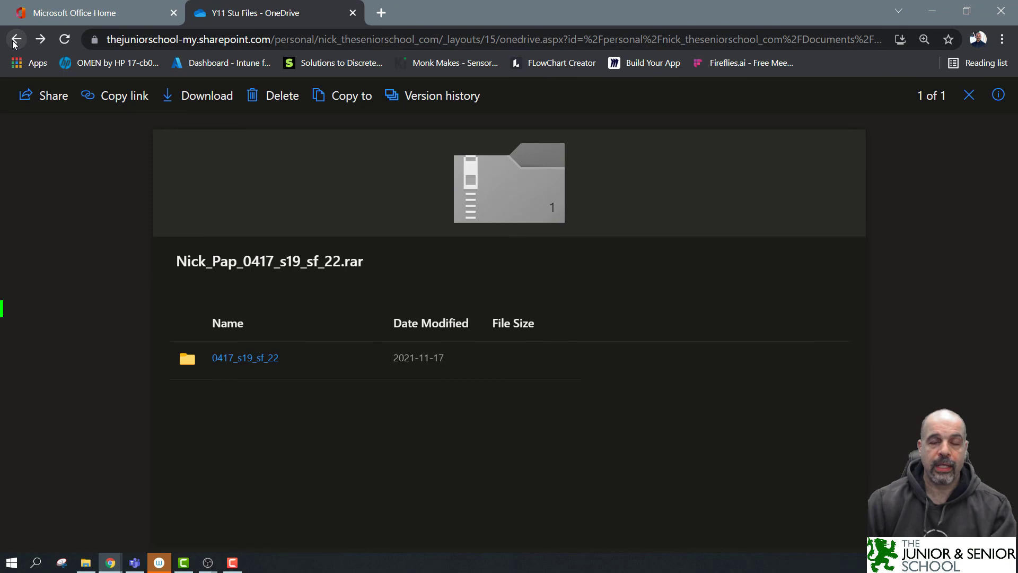